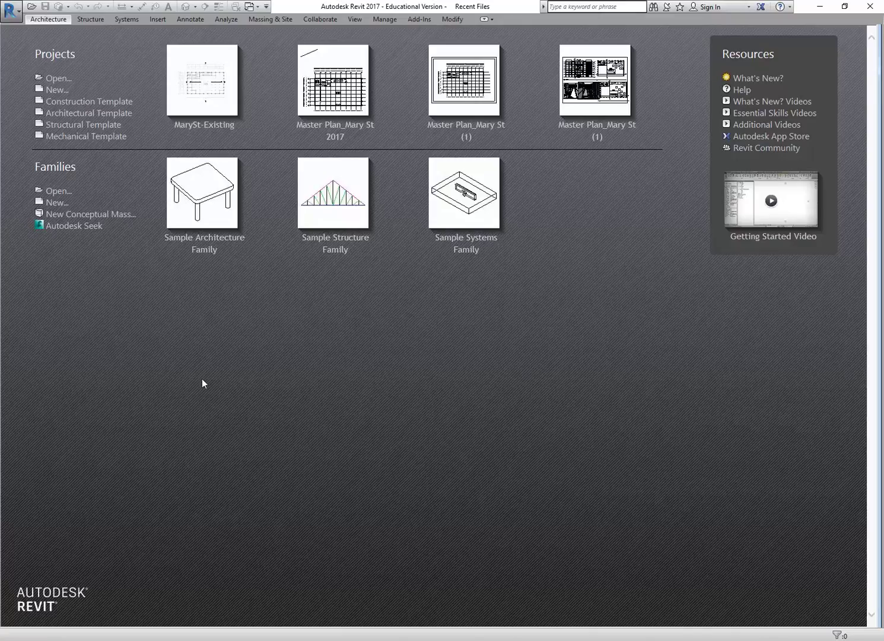
# Step: Bring the Revit Introduction PDF forward, widen it, and skip setup with recommended settings
pyautogui.hotkey('alt', 'Tab')
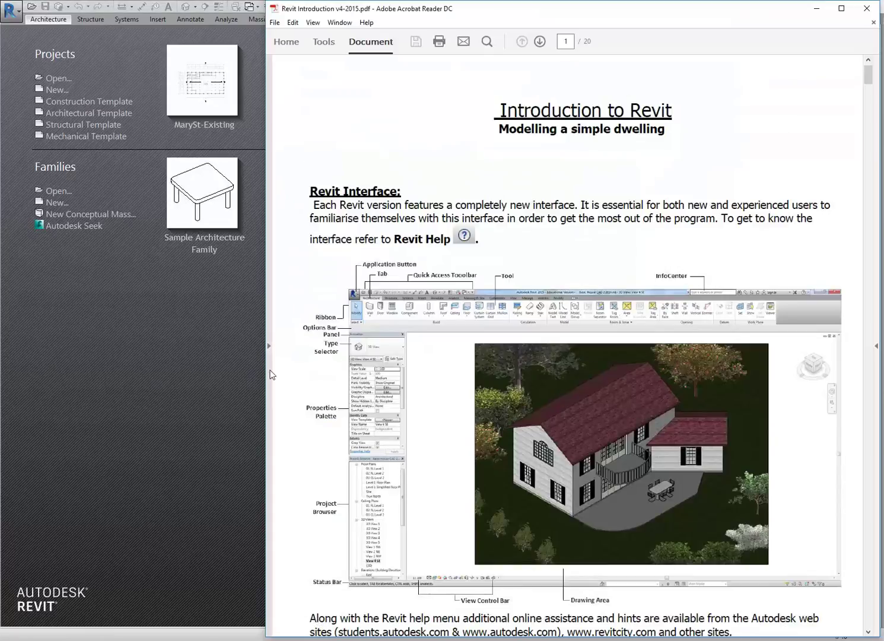
pyautogui.moveTo(271, 374); pyautogui.dragTo(125, 367)
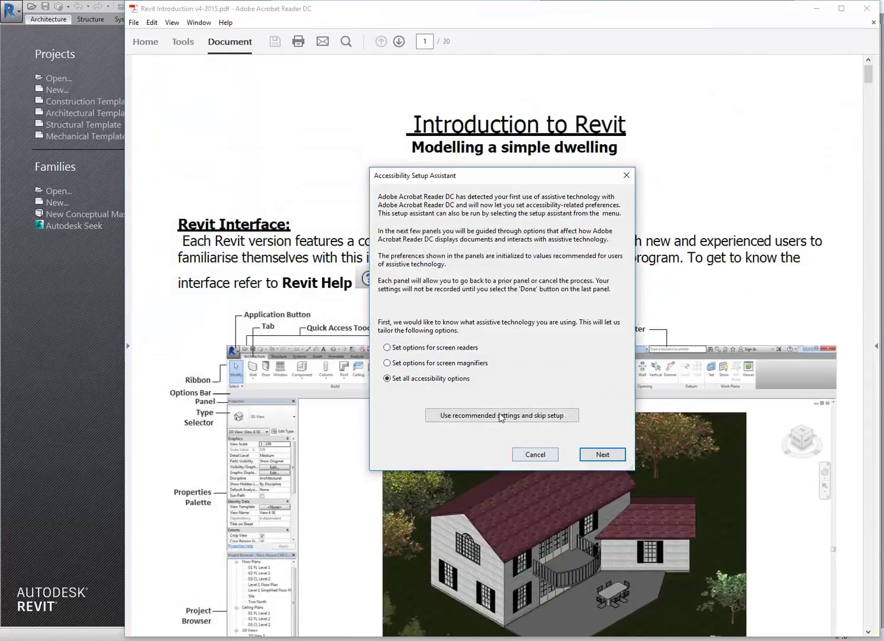
pyautogui.click(444, 412)
# Step: Read through the Revit Interface and Keyboard Shortcuts pages to the end of page 2
pyautogui.scroll(-10, 409, 303)
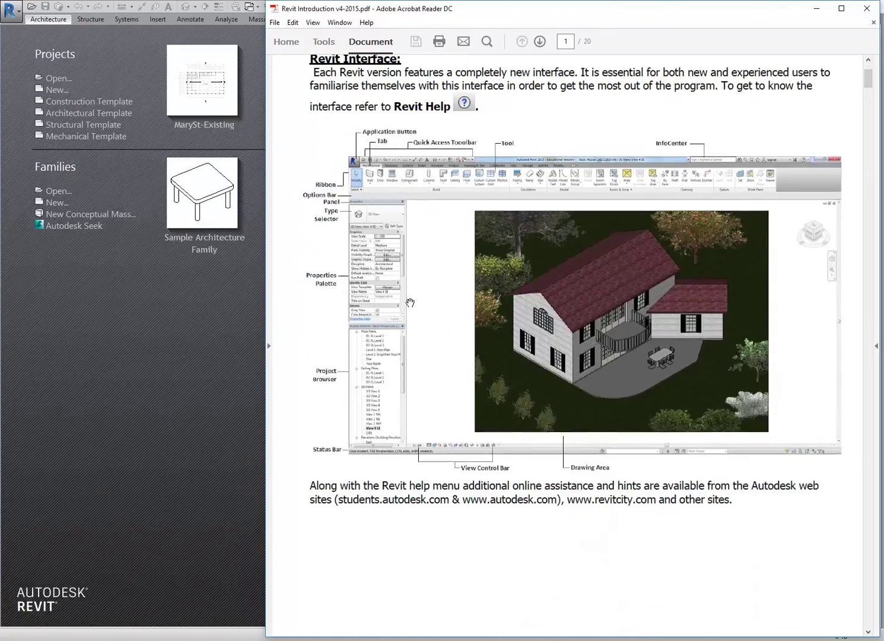
pyautogui.scroll(10, 410, 303)
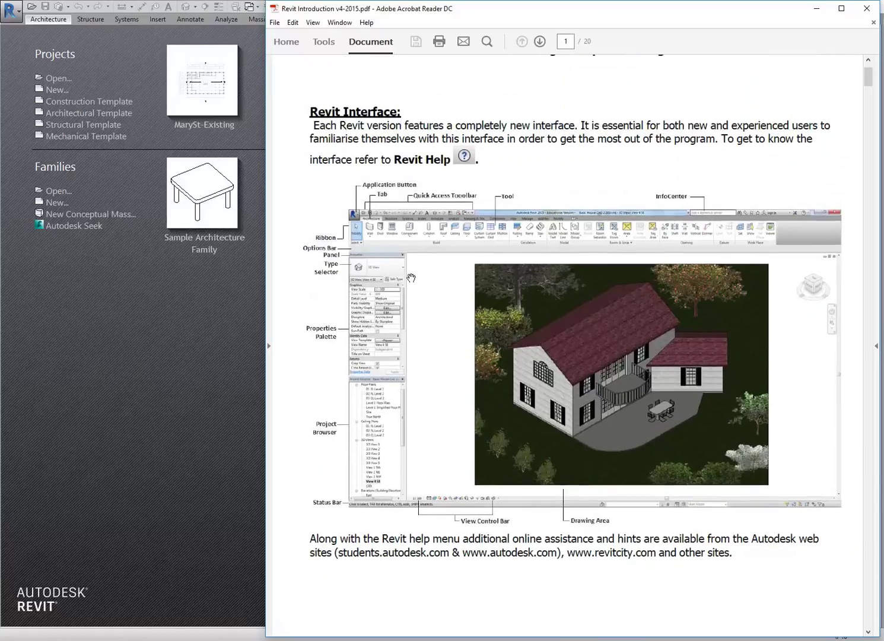
pyautogui.scroll(-18, 409, 277)
pyautogui.scroll(-18, 411, 277)
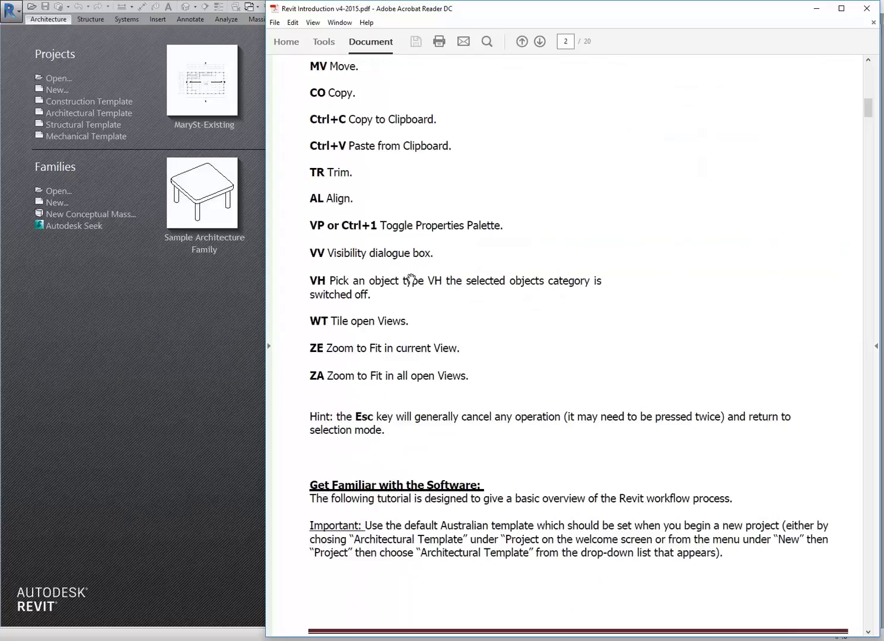
pyautogui.scroll(11, 411, 277)
pyautogui.scroll(-2, 411, 278)
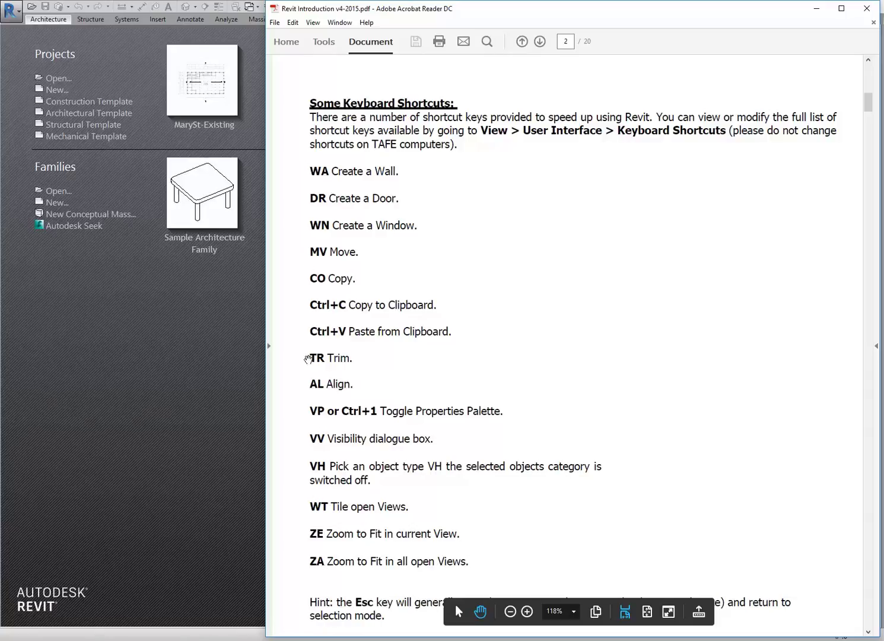
pyautogui.scroll(-5, 313, 463)
pyautogui.scroll(-15, 314, 463)
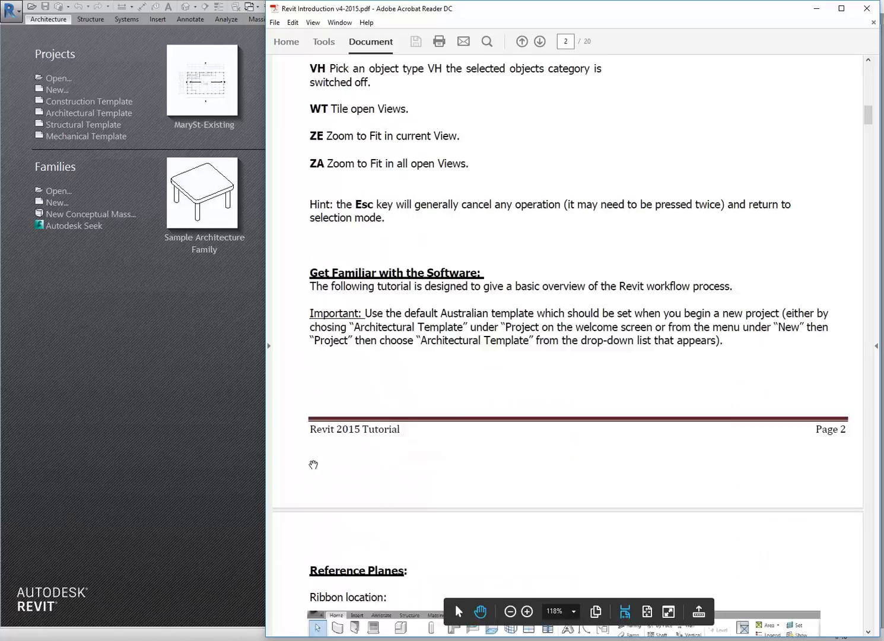
# Step: Read the Reference Planes task on page 3, then switch to the Revit start screen
pyautogui.scroll(-8, 313, 464)
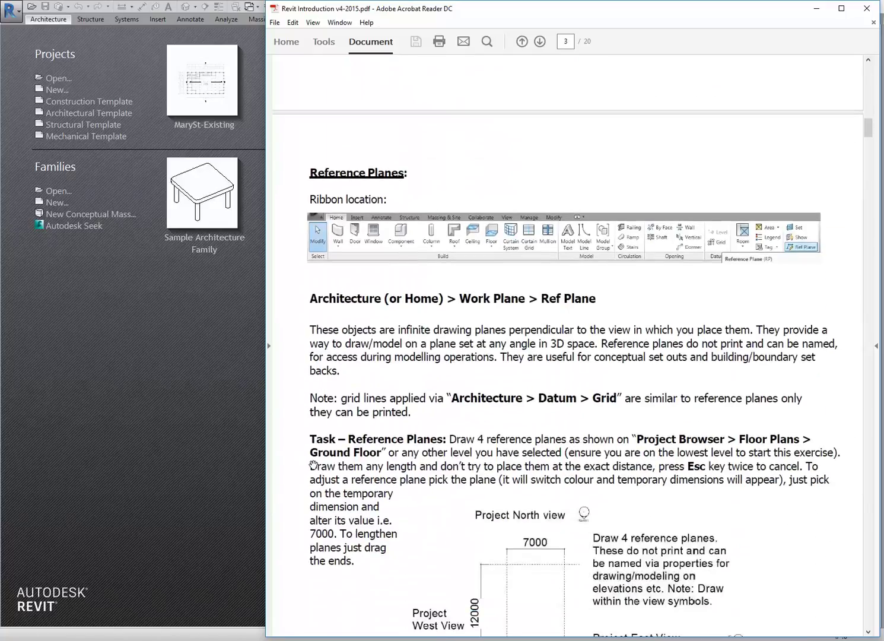
pyautogui.scroll(-2, 308, 175)
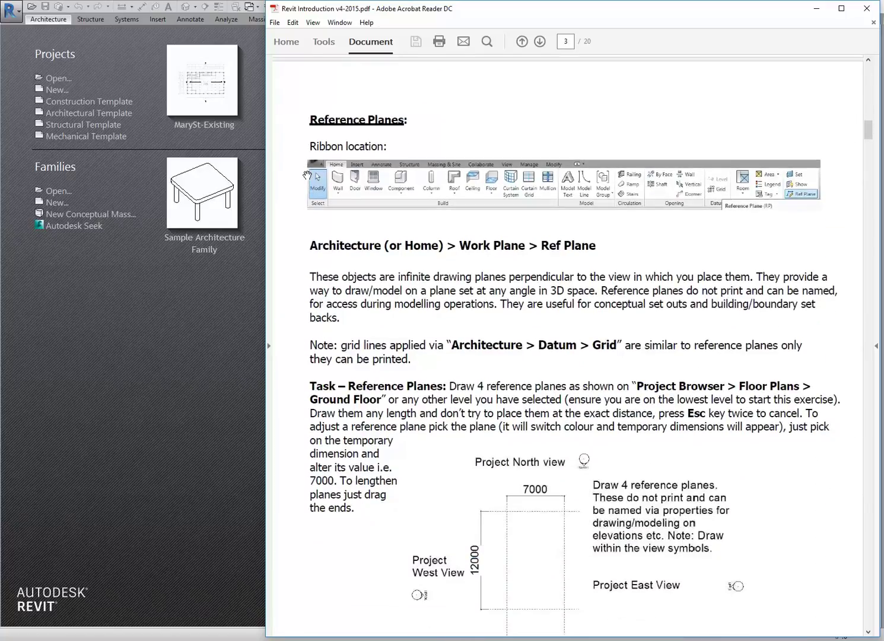
pyautogui.scroll(-1, 318, 126)
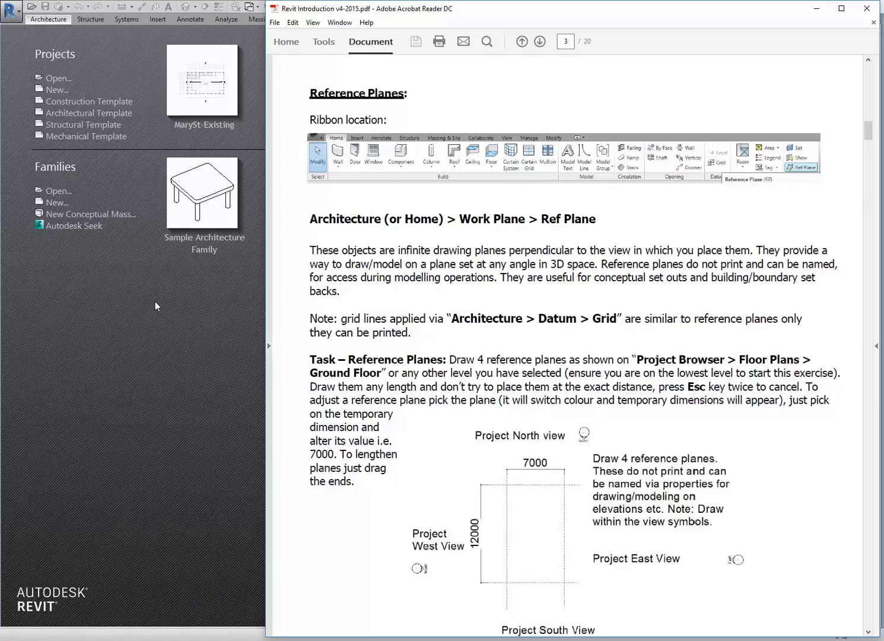
pyautogui.click(164, 356)
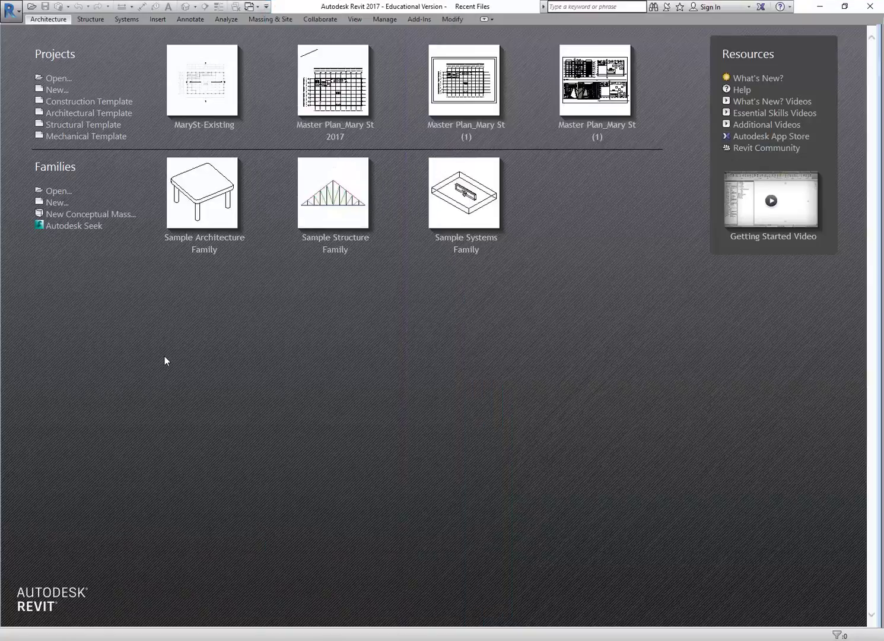
# Step: Create Project1 from the Architectural Template, then switch back to the tutorial PDF
pyautogui.click(68, 114)
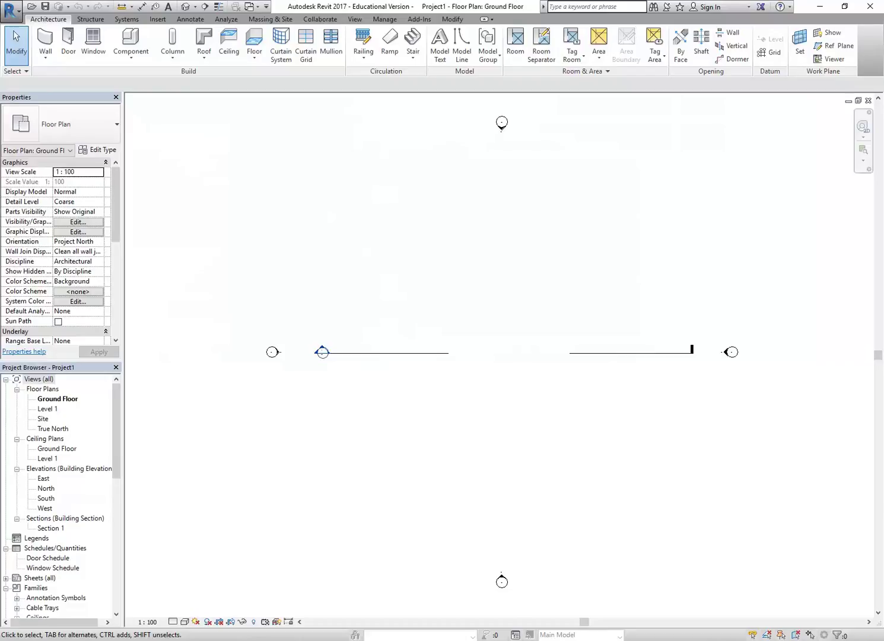
pyautogui.hotkey('alt', 'Tab')
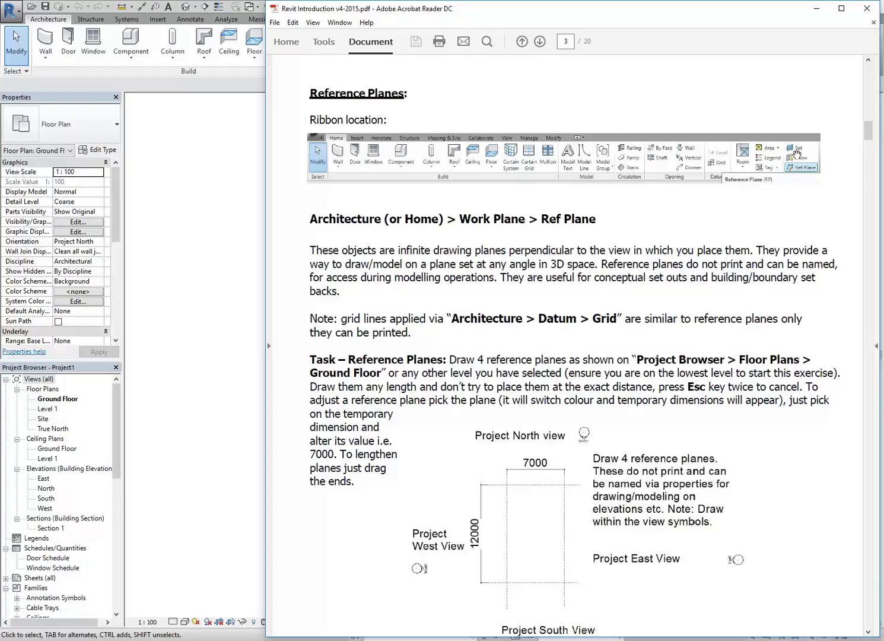
# Step: Switch from the tutorial to Project1's Ground Floor plan in Revit
pyautogui.click(222, 89)
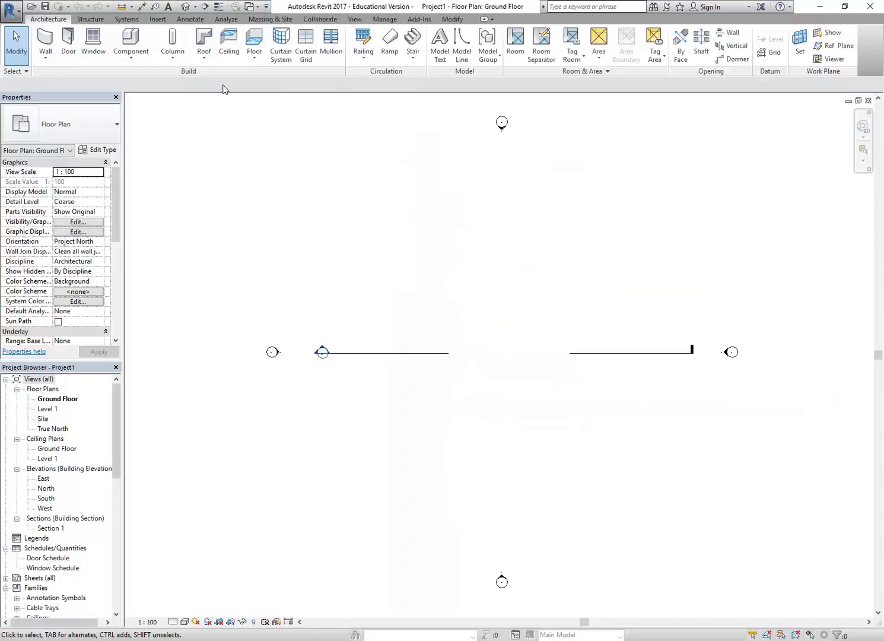
# Step: Draw the first vertical reference plane on the Ground Floor plan with Ref Plane
pyautogui.click(826, 48)
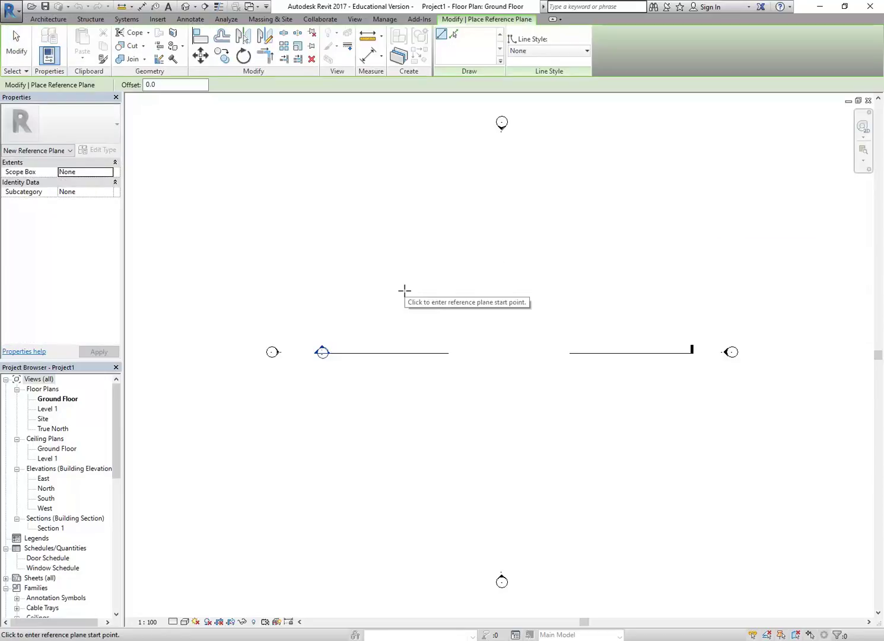
pyautogui.moveTo(480, 276); pyautogui.dragTo(437, 295, button='middle')
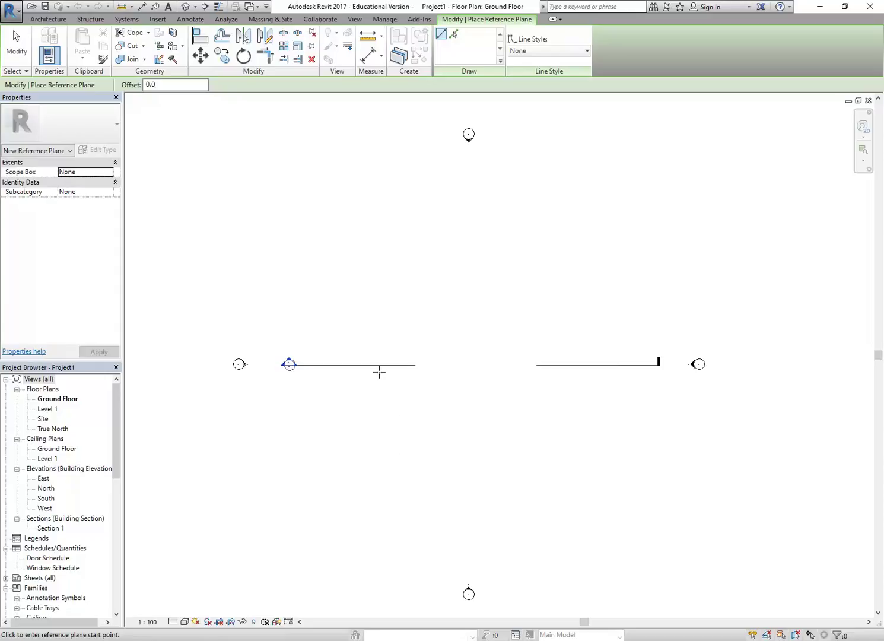
pyautogui.click(383, 439)
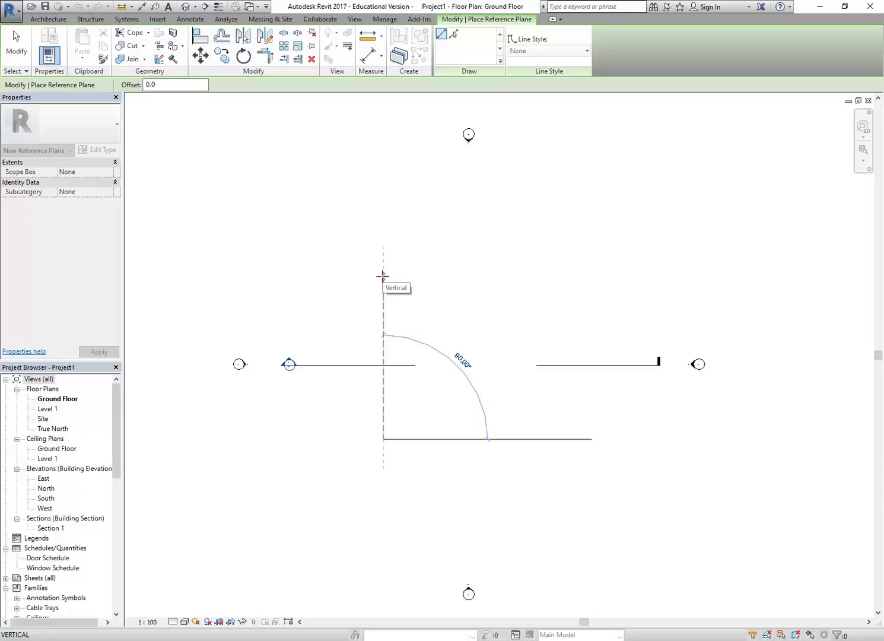
pyautogui.click(383, 276)
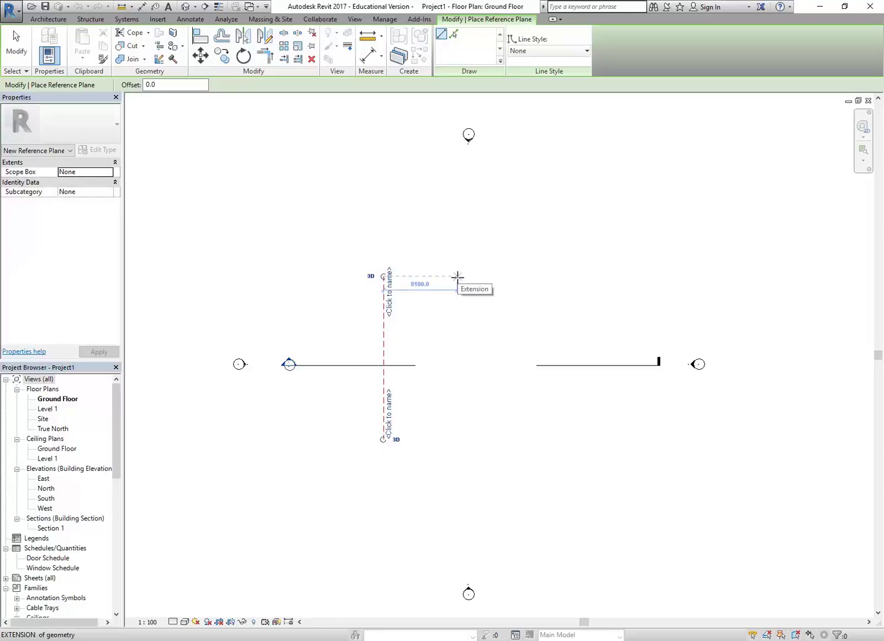
# Step: Start a second vertical reference plane to the right of the first
pyautogui.scroll(3, 436, 299)
pyautogui.moveTo(436, 300); pyautogui.dragTo(437, 272, button='middle')
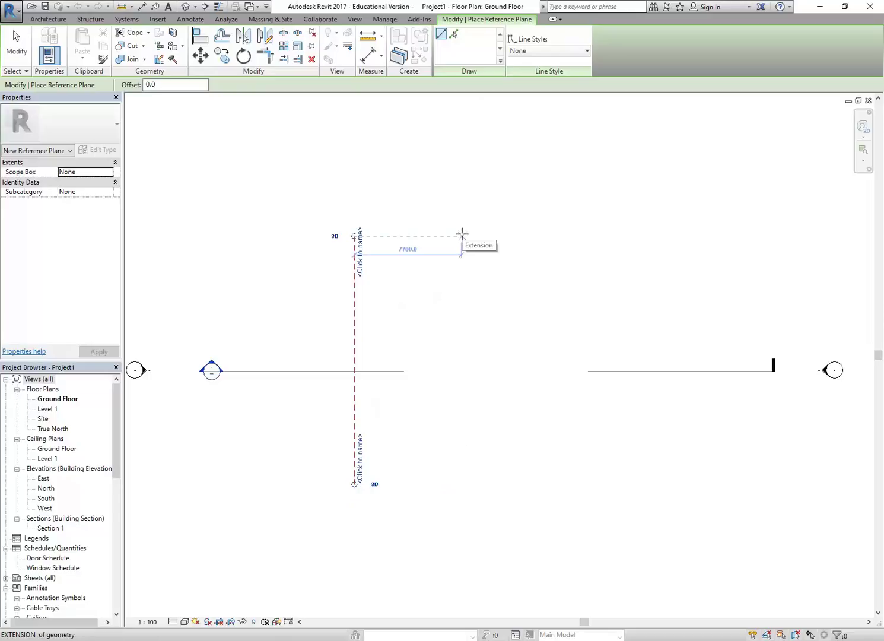
pyautogui.click(462, 235)
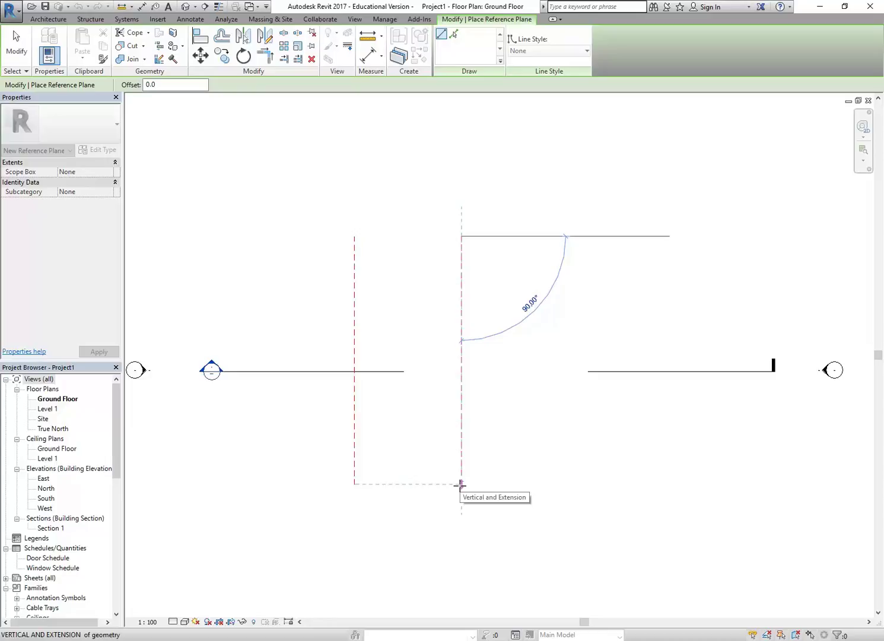
# Step: Finish the second vertical plane, set it 7000 from the first, then return to the tutorial
pyautogui.click(461, 484)
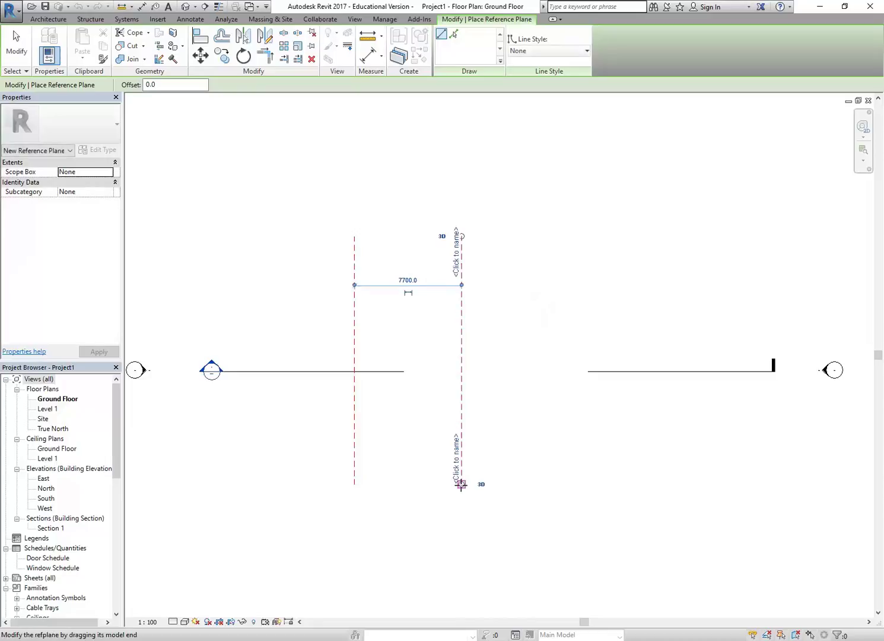
pyautogui.click(404, 280)
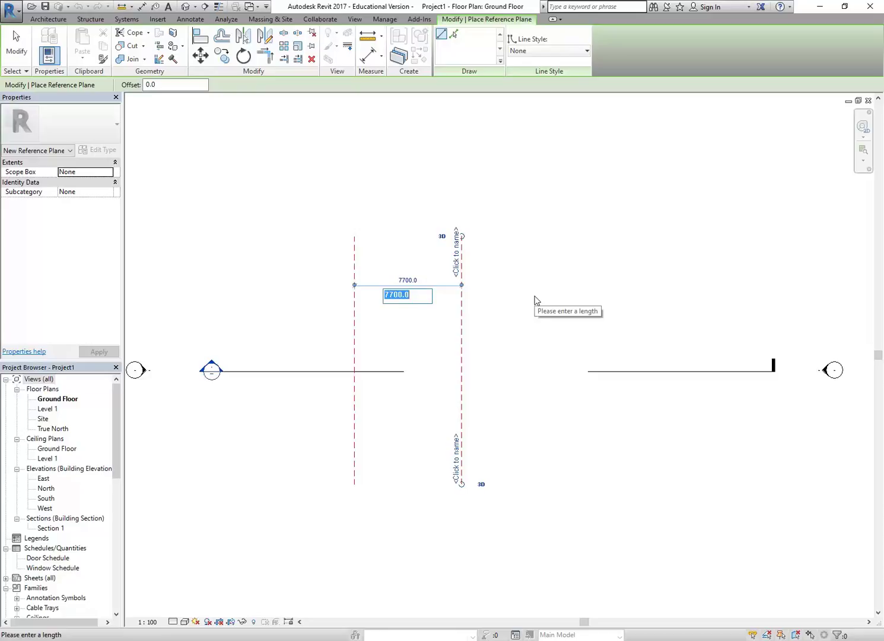
pyautogui.write('7000')
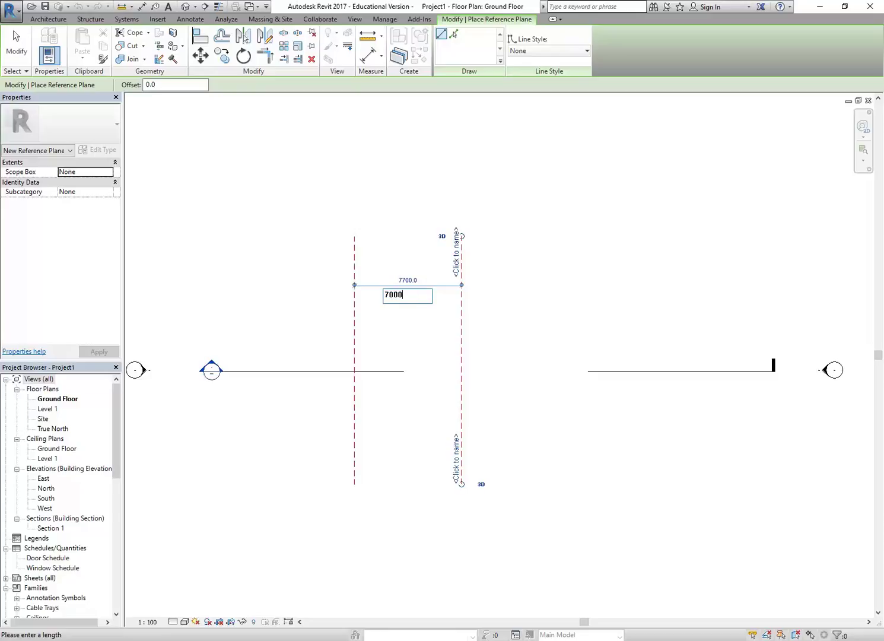
pyautogui.press('Return')
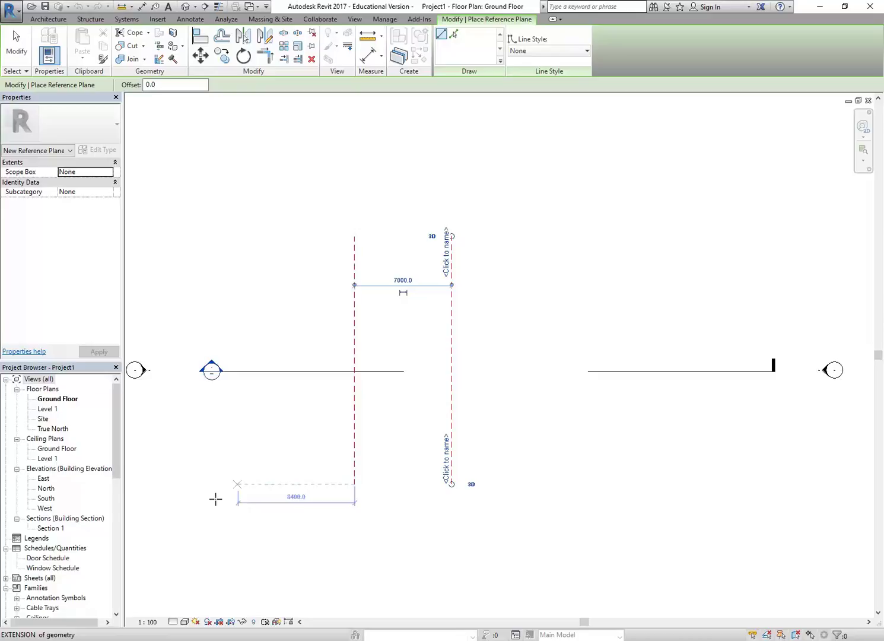
pyautogui.hotkey('alt', 'Tab')
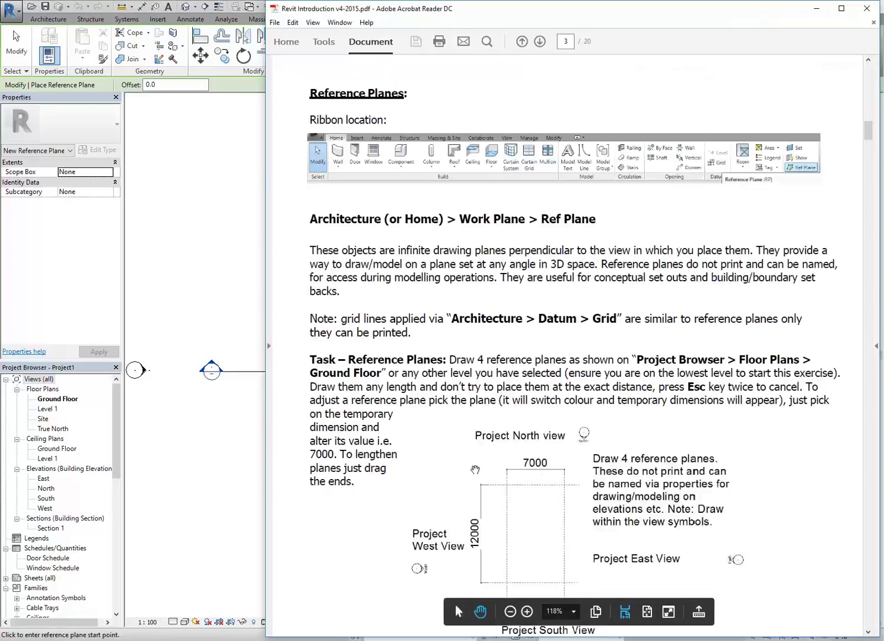
# Step: Check the tutorial's 7000 × 12000 rectangle diagram, then return to the Revit plan
pyautogui.scroll(-3, 474, 465)
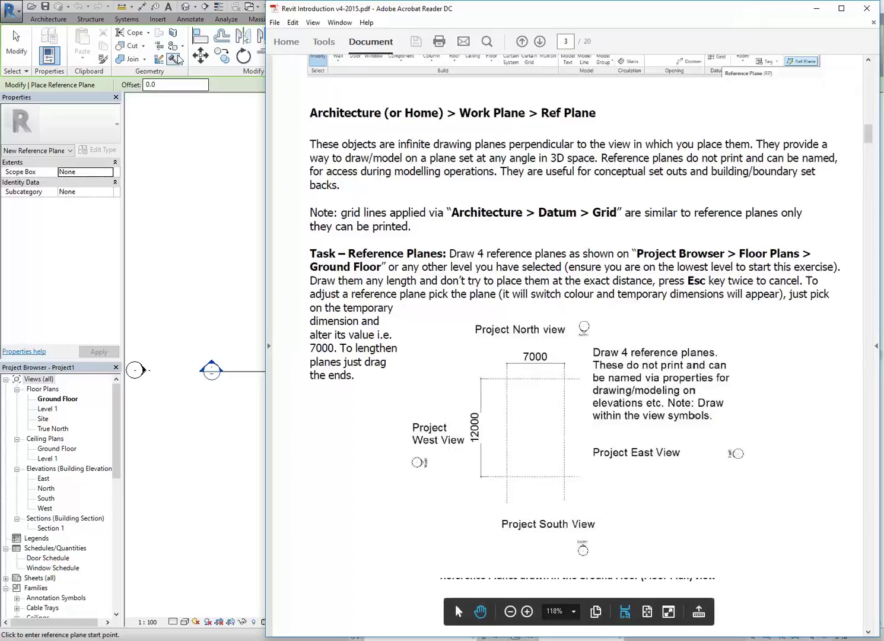
pyautogui.click(234, 89)
pyautogui.scroll(-2, 465, 283)
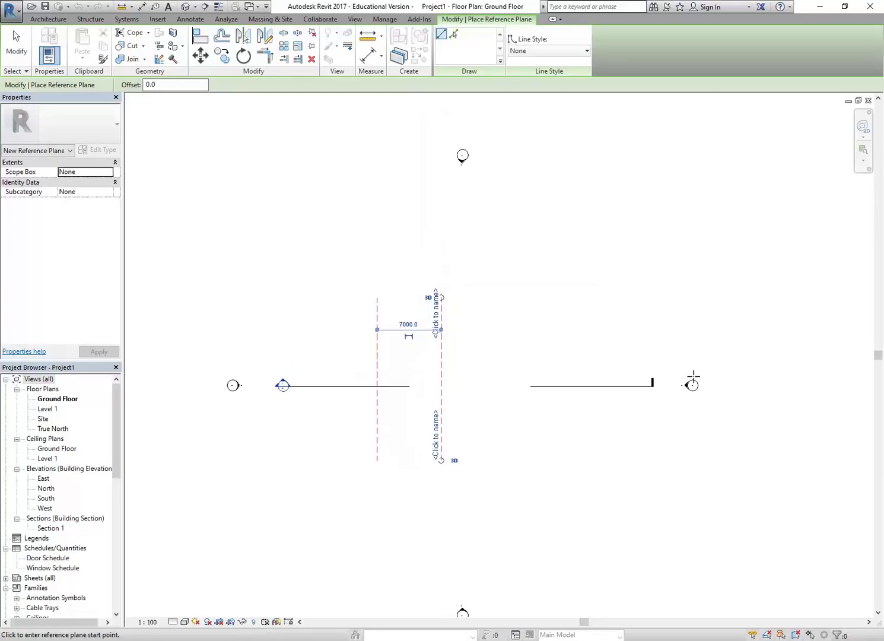
# Step: Draw the bottom horizontal reference plane across the two vertical planes
pyautogui.scroll(2, 439, 374)
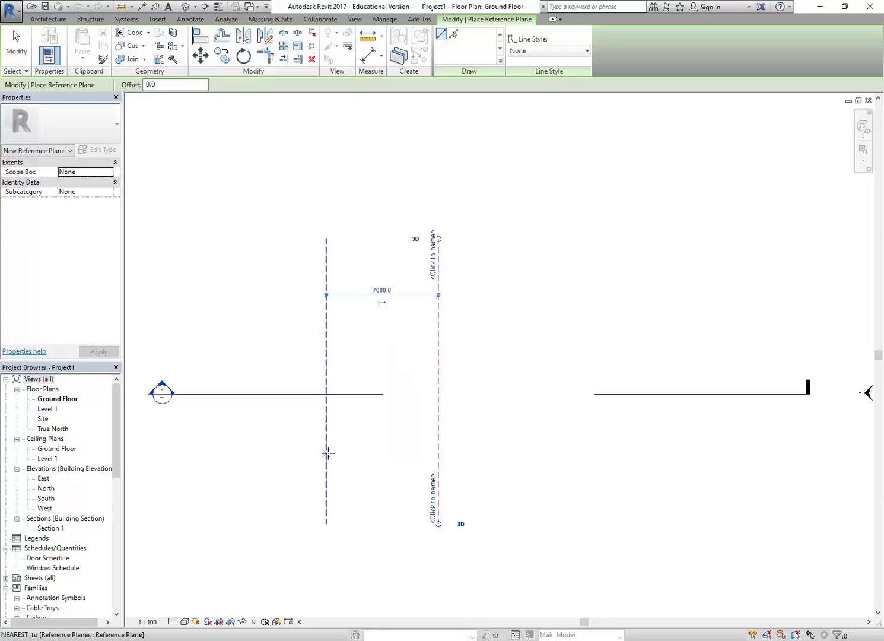
pyautogui.scroll(-1, 327, 452)
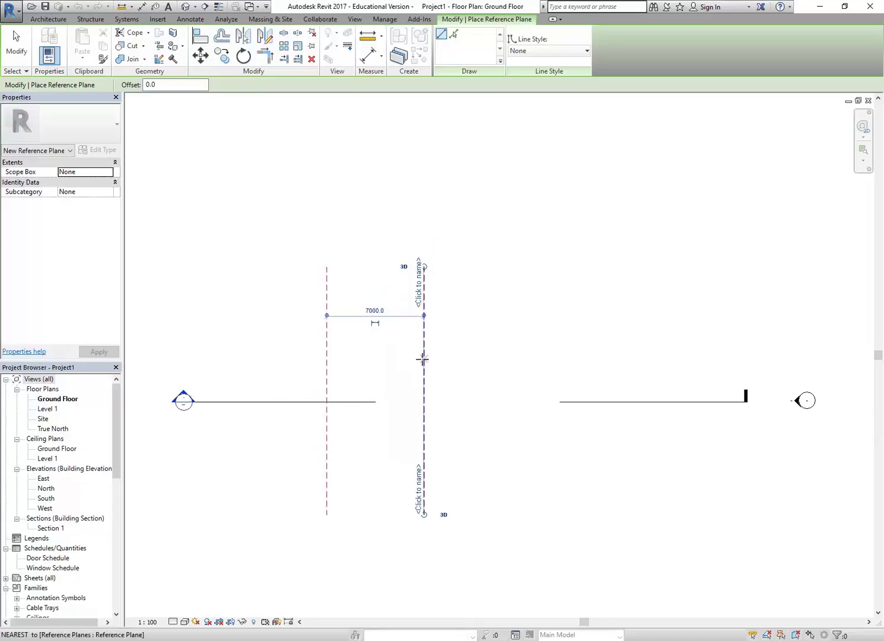
pyautogui.moveTo(311, 386); pyautogui.dragTo(306, 382, button='middle')
pyautogui.click(272, 465)
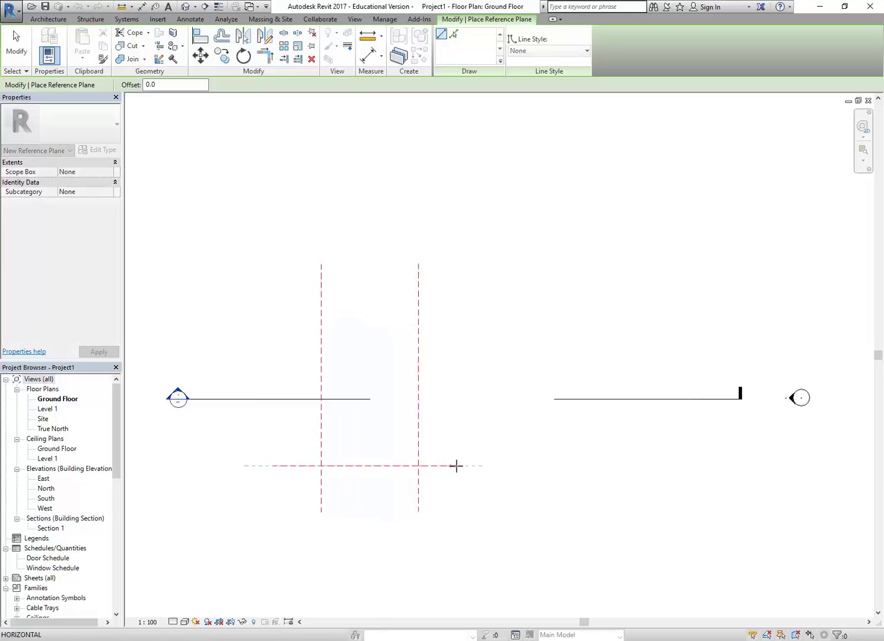
pyautogui.click(467, 466)
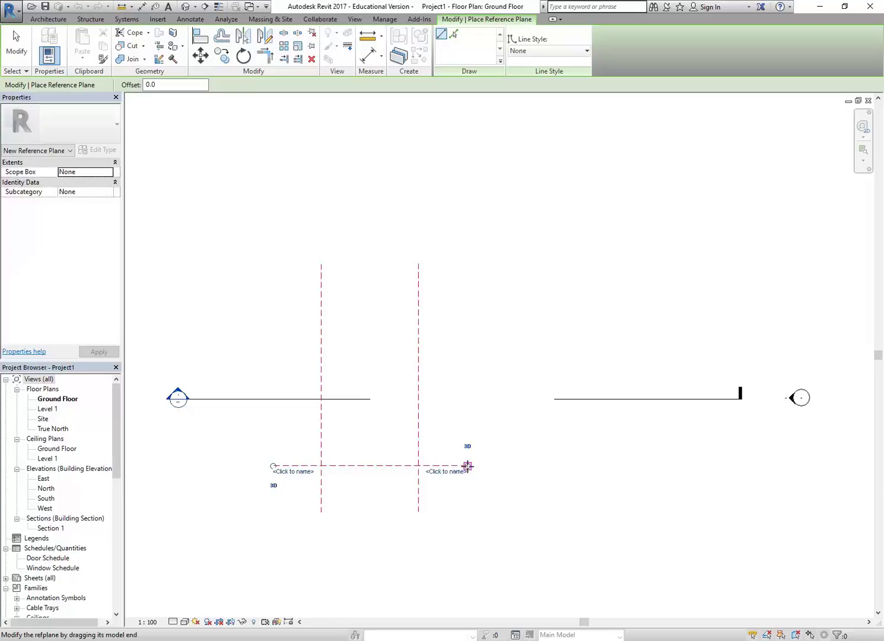
pyautogui.click(467, 466)
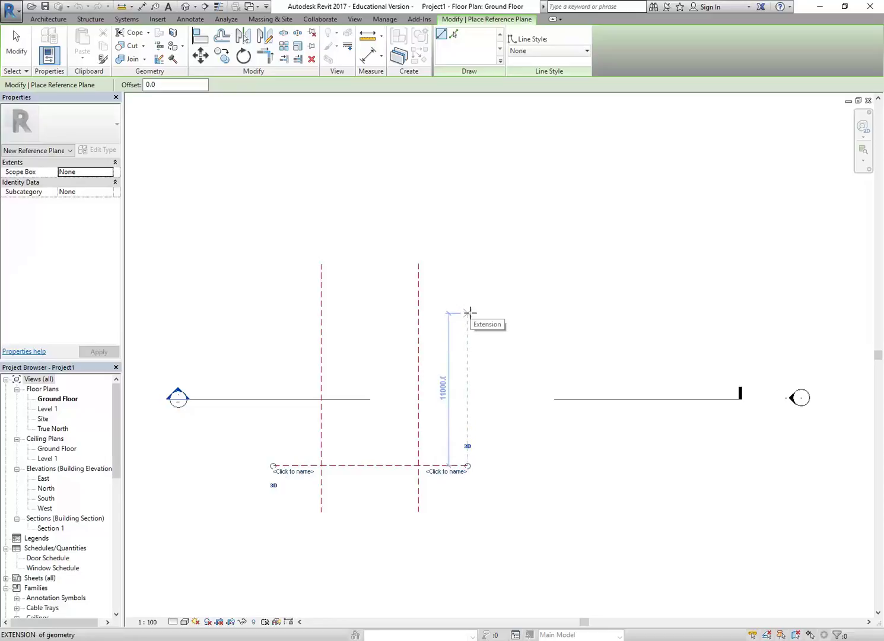
pyautogui.press('Escape')
# Step: Draw the top horizontal reference plane and set it 12000 from the bottom one
pyautogui.click(469, 312)
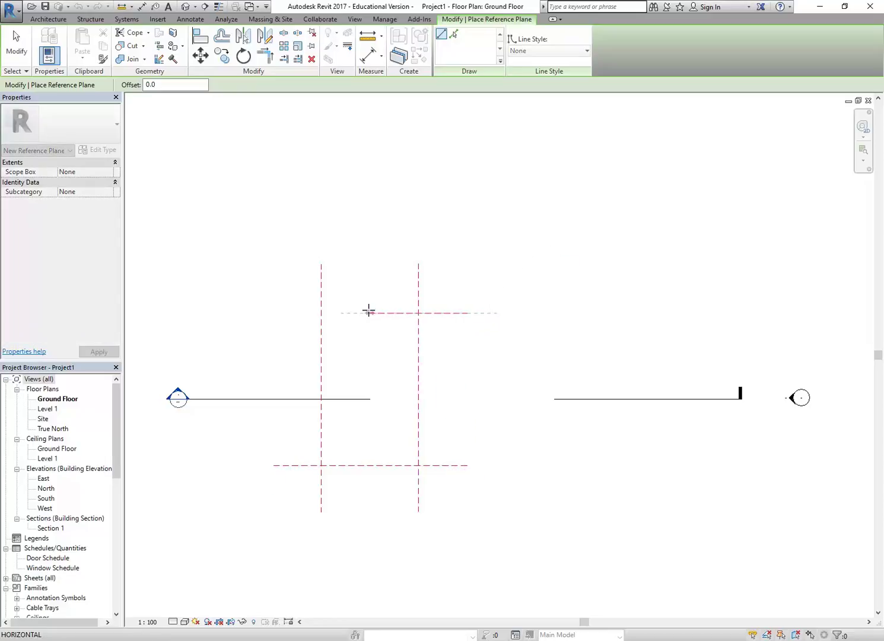
pyautogui.click(272, 312)
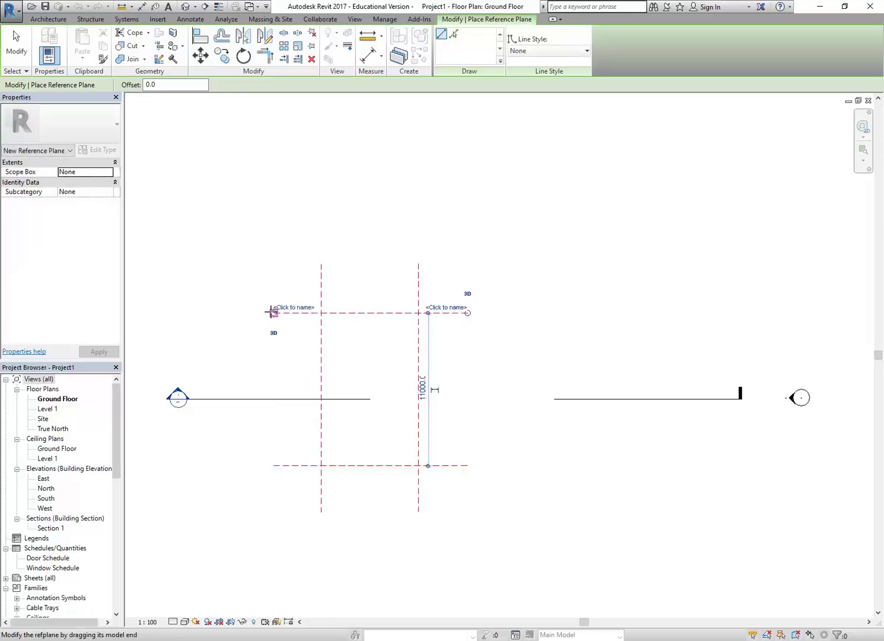
pyautogui.click(419, 391)
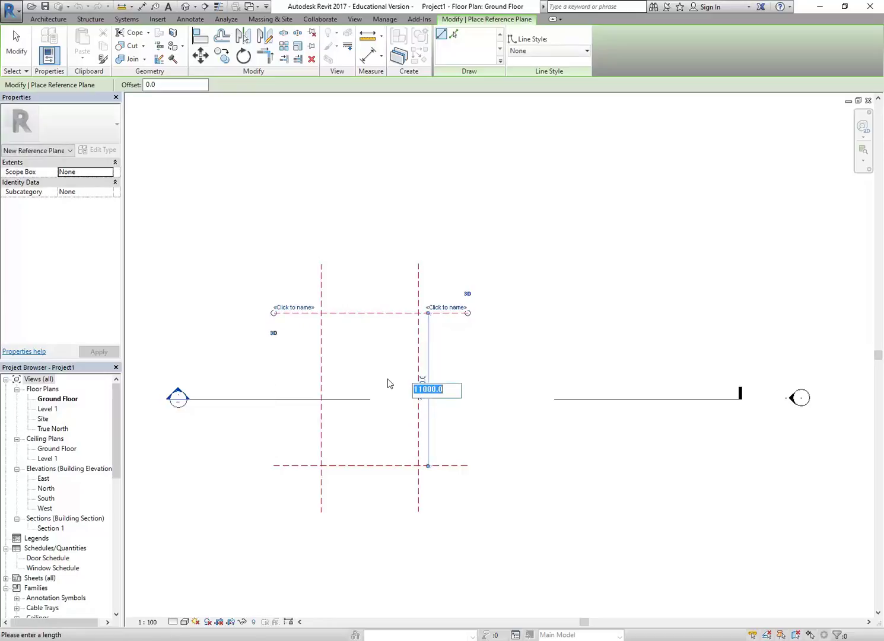
pyautogui.write('12000')
pyautogui.press('Return')
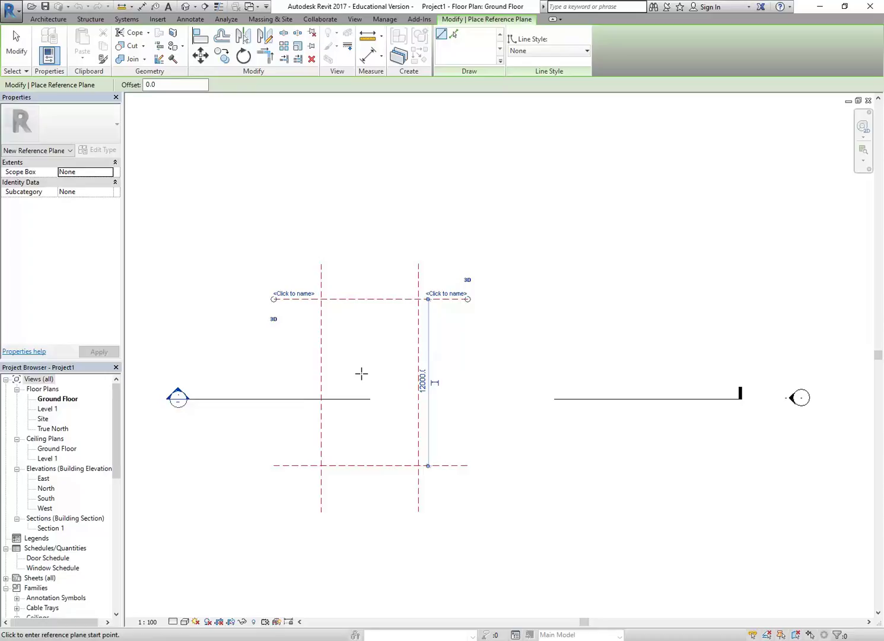
pyautogui.scroll(3, 393, 361)
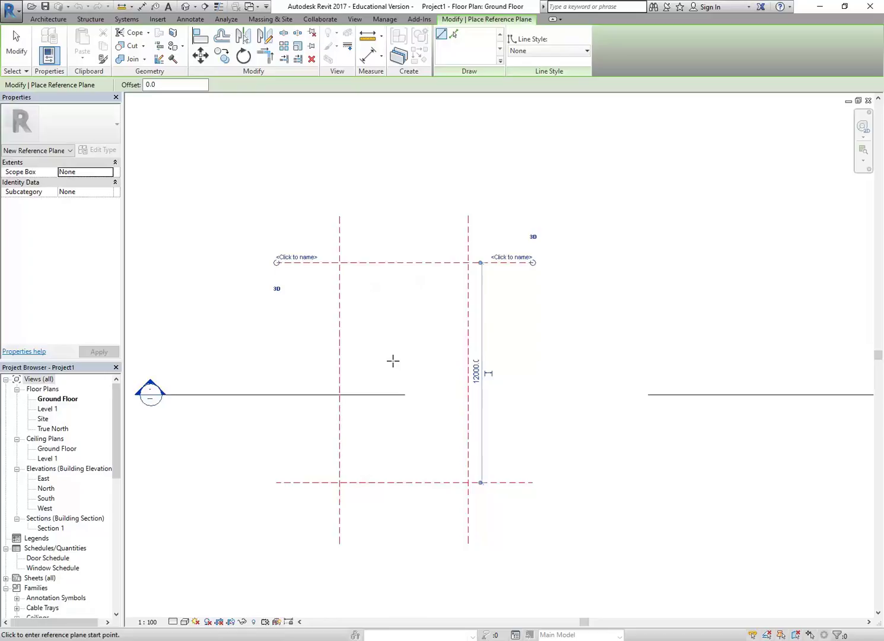
pyautogui.scroll(1, 393, 360)
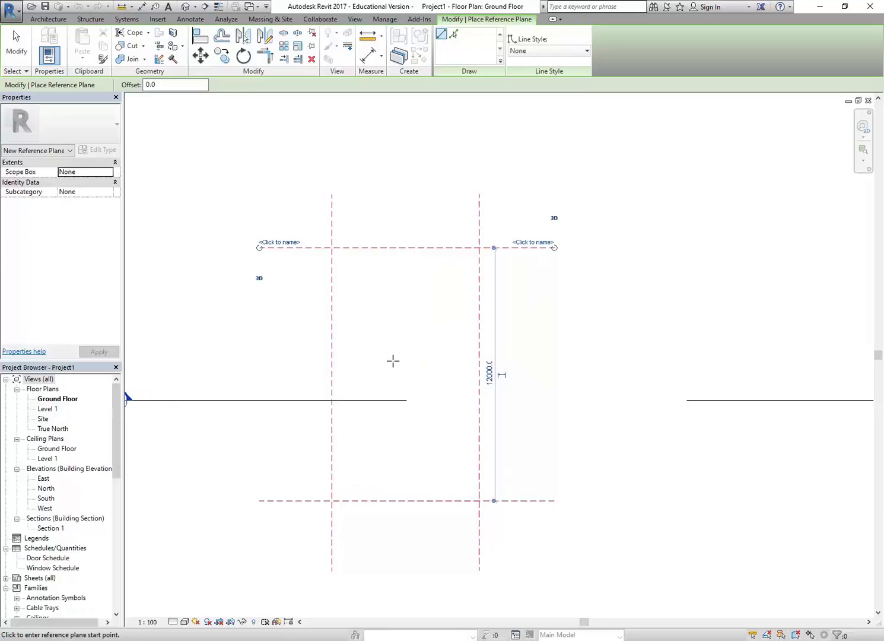
pyautogui.moveTo(392, 361); pyautogui.dragTo(415, 343, button='middle')
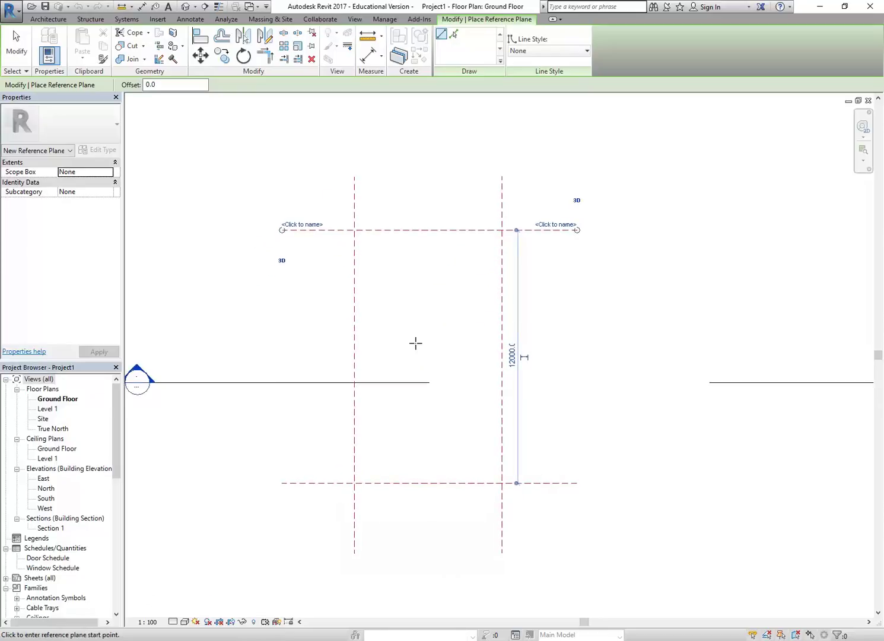
pyautogui.click(512, 357)
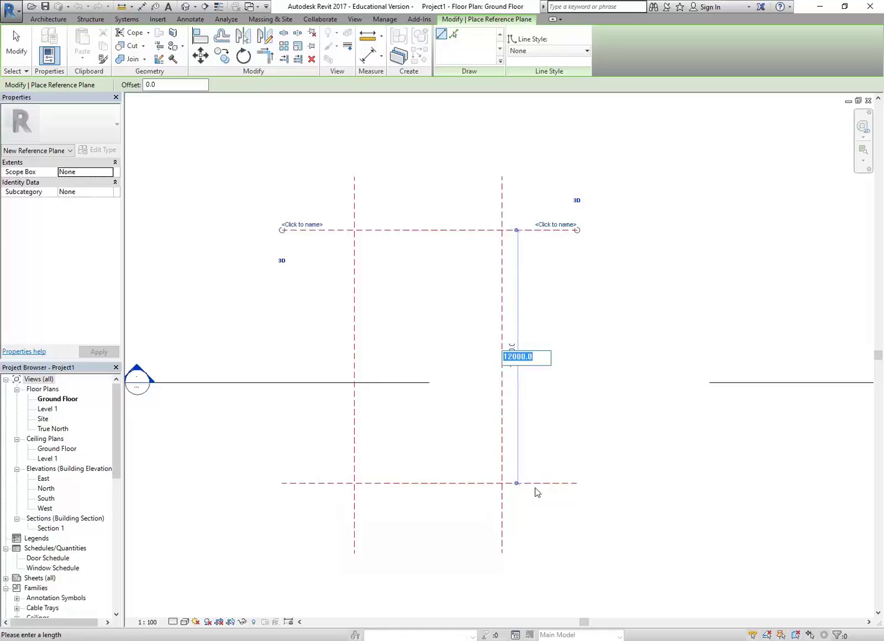
pyautogui.click(447, 401)
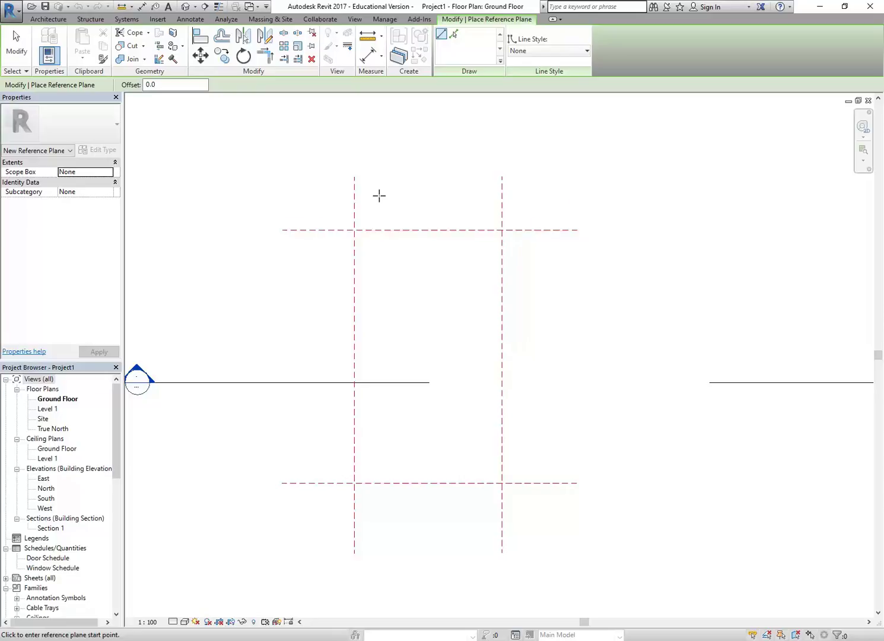
# Step: Exit the Reference Plane tool, leaving four planes framing the 7000 × 12000 rectangle
pyautogui.press('Escape')
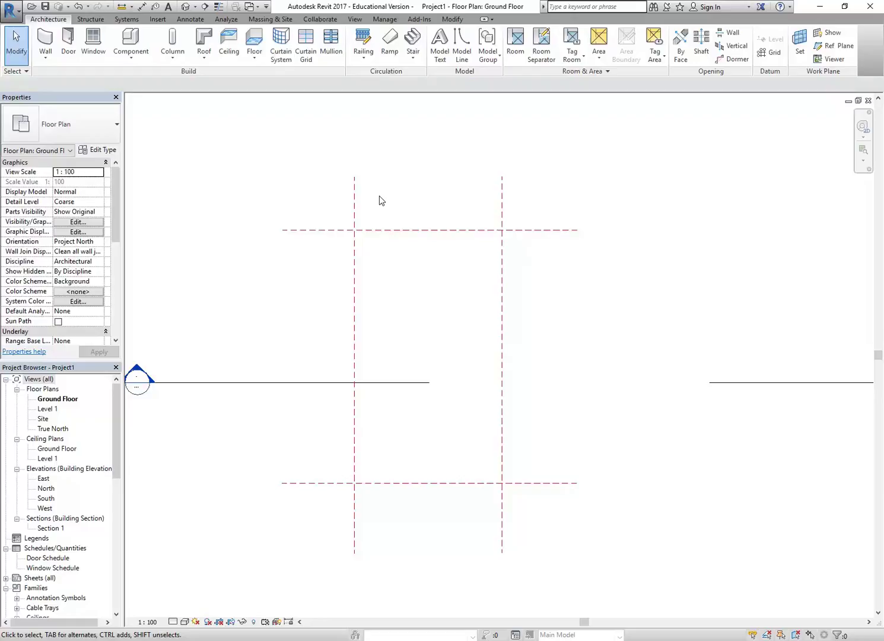
pyautogui.scroll(-2, 381, 200)
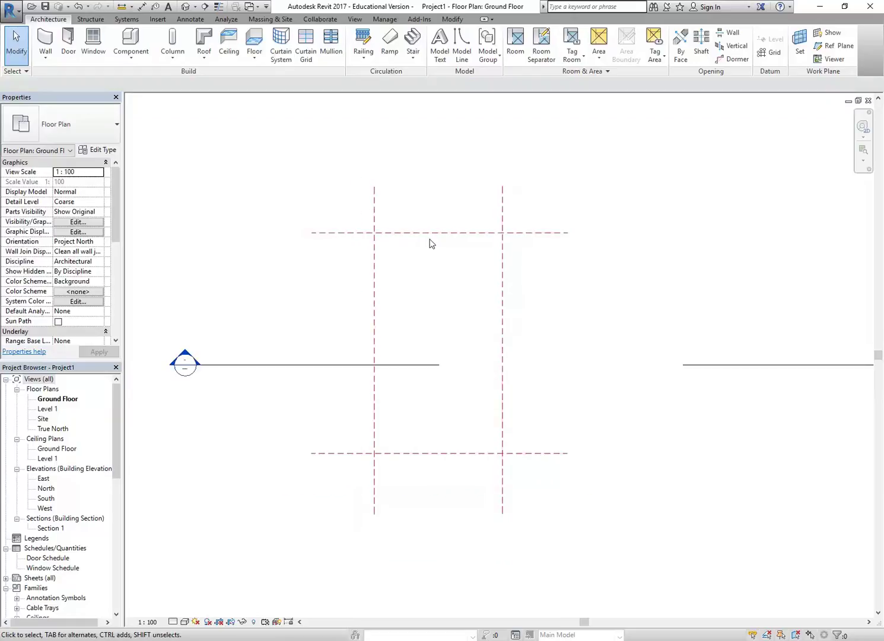
pyautogui.click(374, 293)
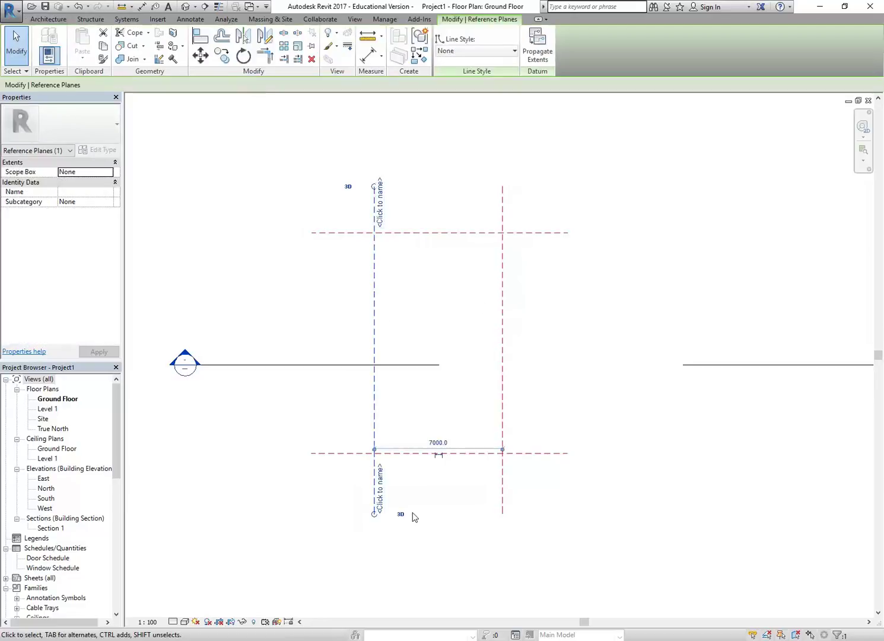
pyautogui.click(335, 366)
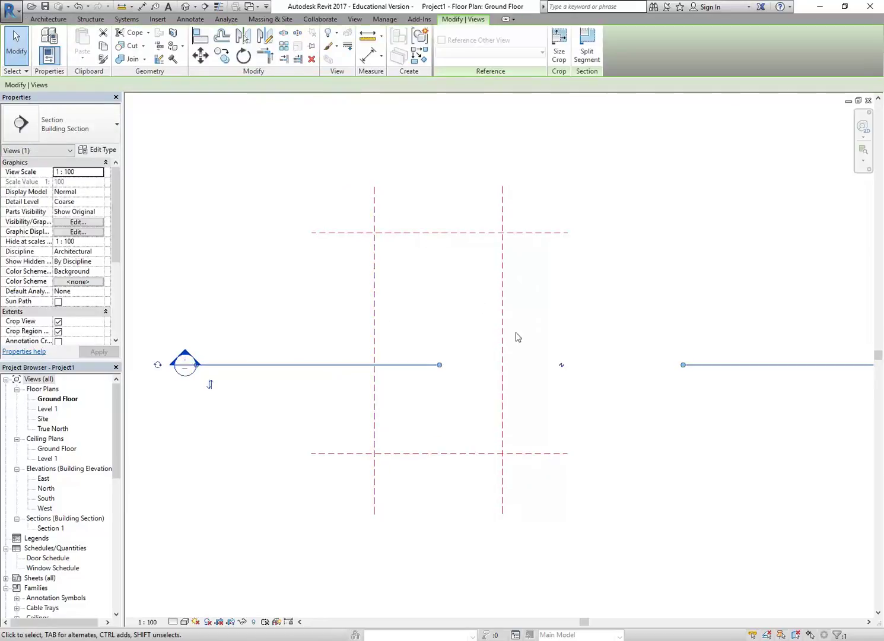
pyautogui.click(503, 310)
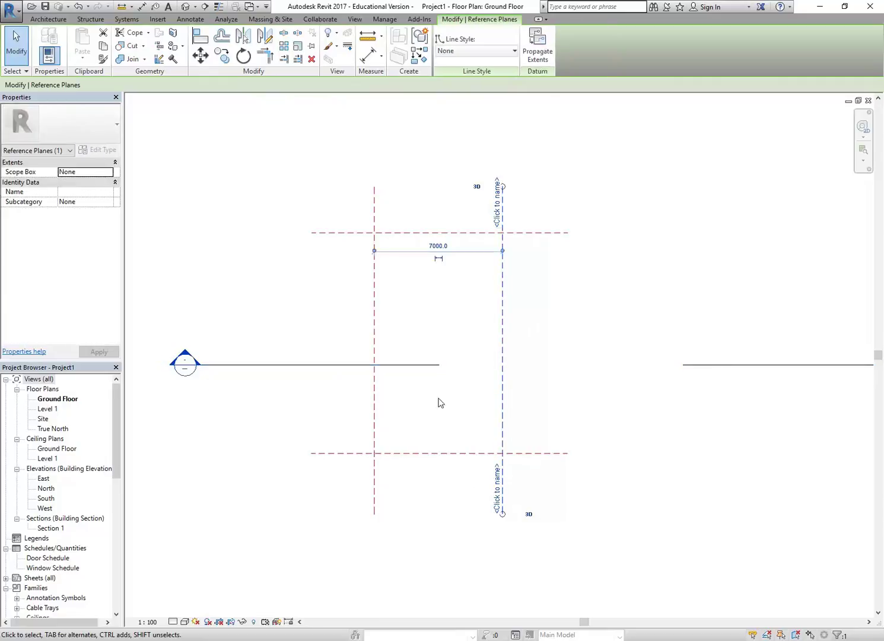
pyautogui.scroll(1, 447, 325)
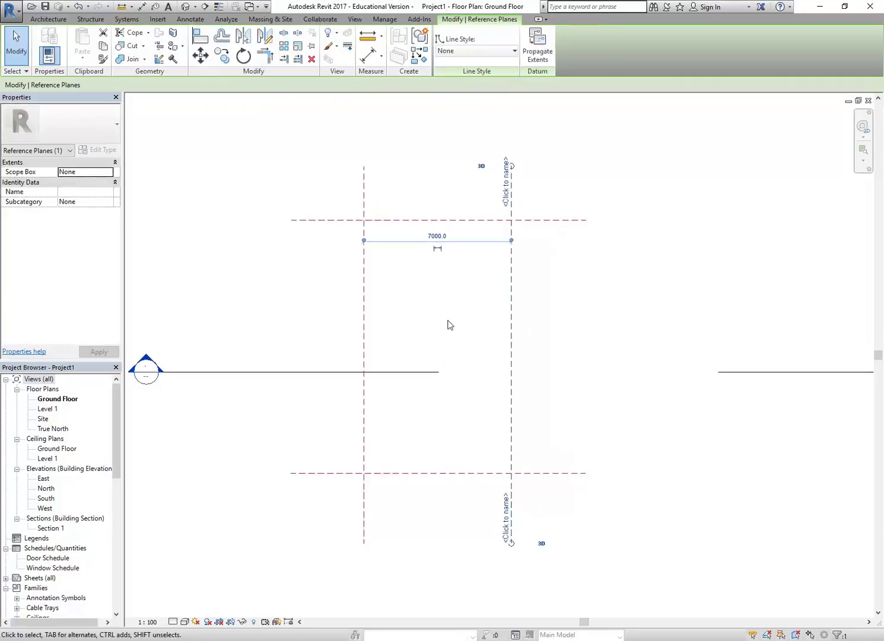
pyautogui.click(437, 236)
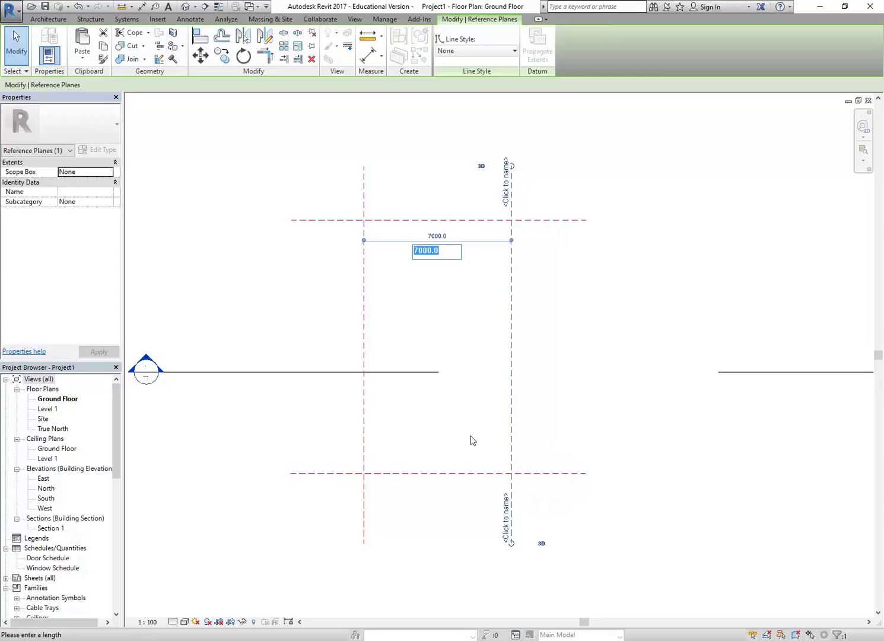
pyautogui.write('8500')
pyautogui.press('Return')
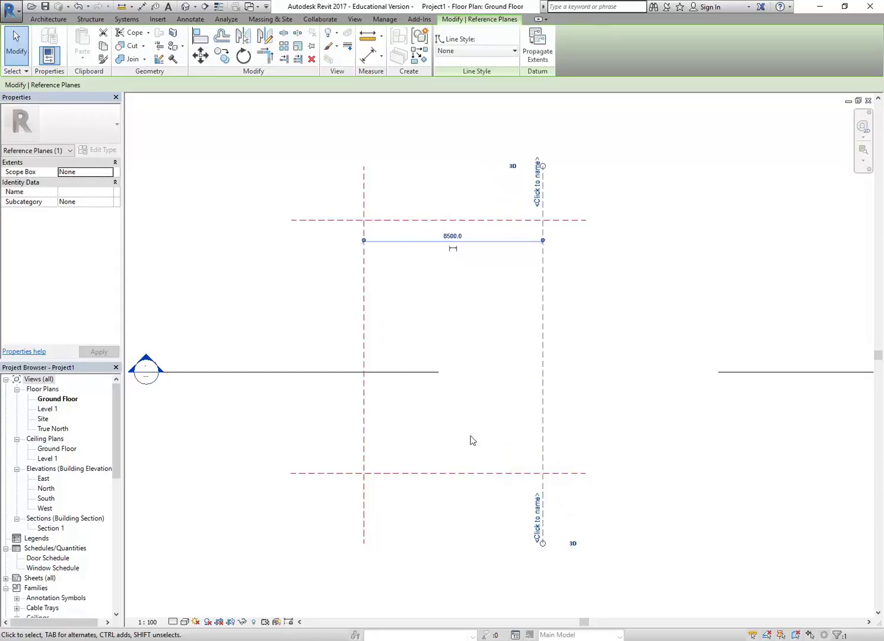
pyautogui.click(453, 237)
pyautogui.write('7000')
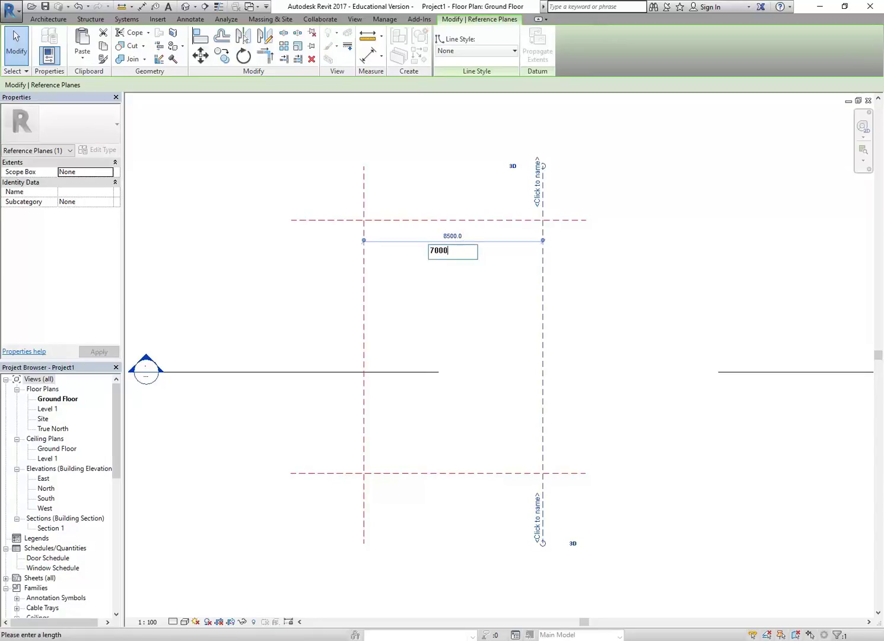
pyautogui.press('Return')
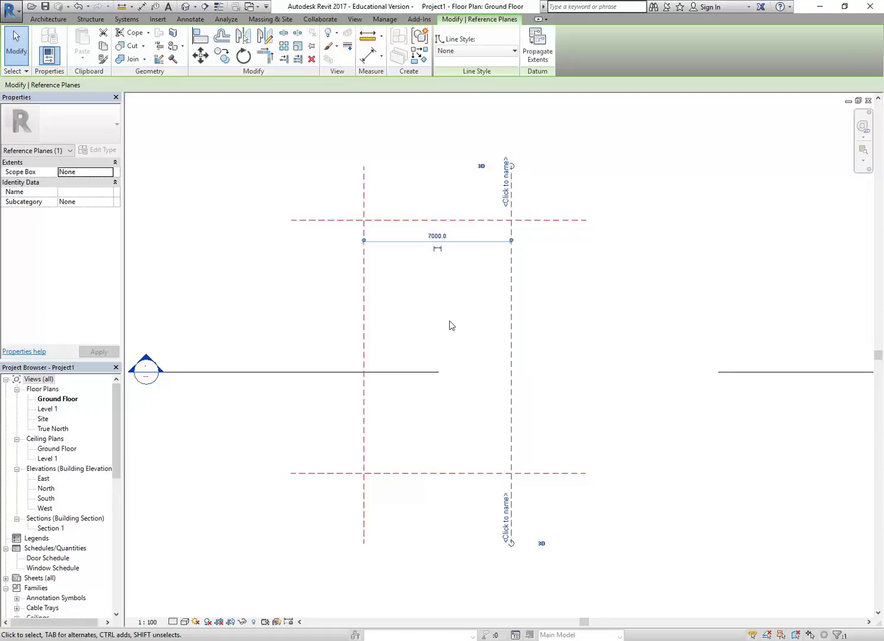
# Step: Adjust the top horizontal reference plane's end points, then exit reference plane placement
pyautogui.moveTo(449, 324); pyautogui.dragTo(459, 324, button='middle')
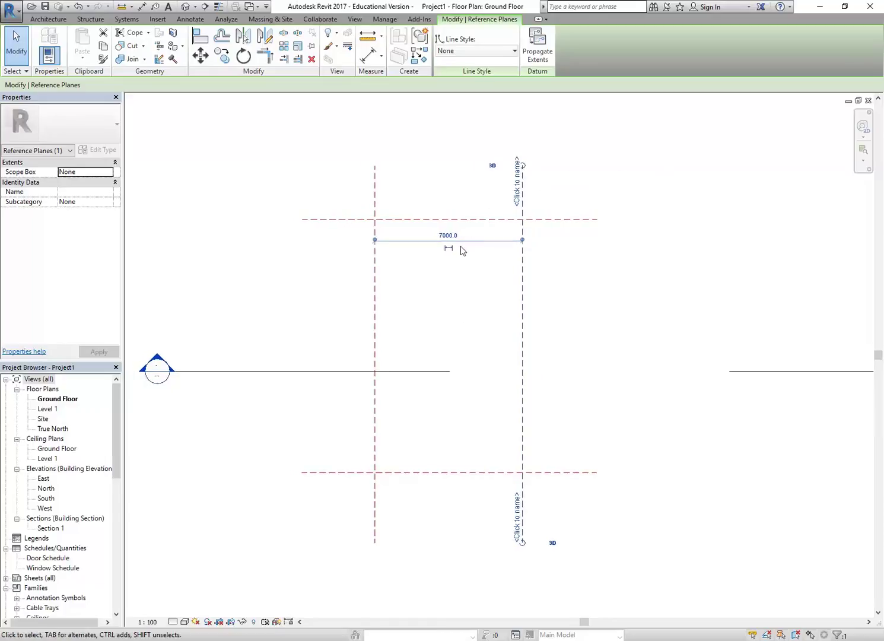
pyautogui.moveTo(458, 248); pyautogui.dragTo(442, 251, button='middle')
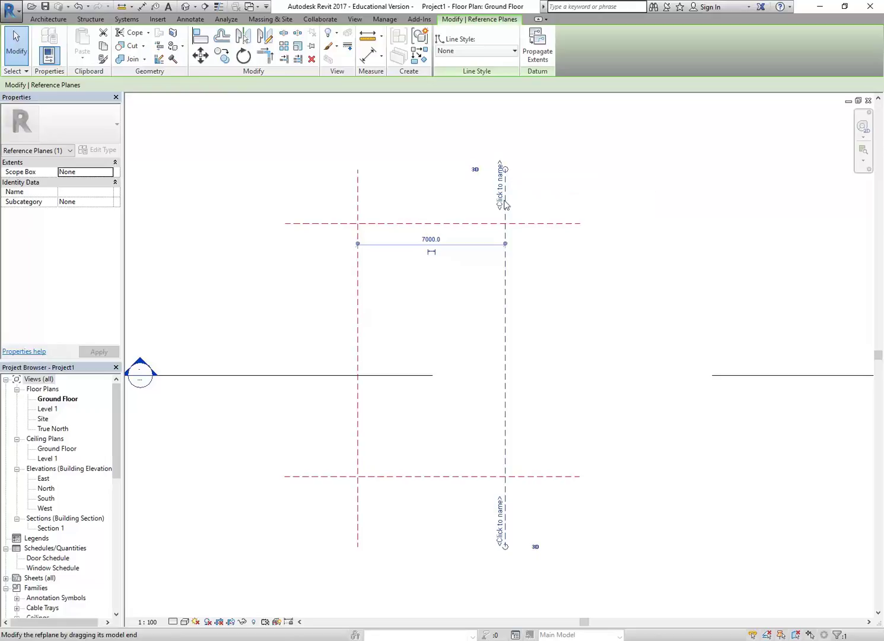
pyautogui.click(541, 224)
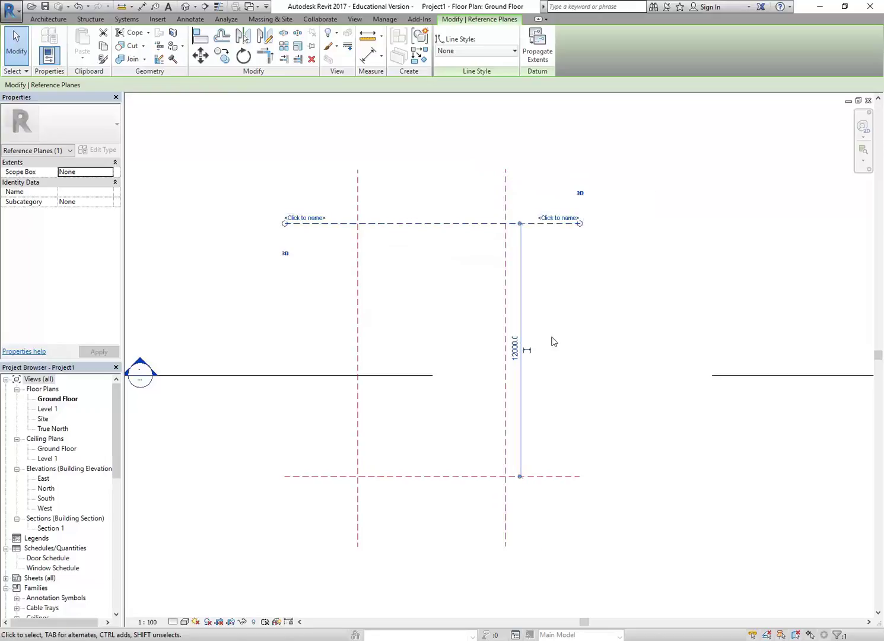
pyautogui.moveTo(580, 223); pyautogui.dragTo(595, 249)
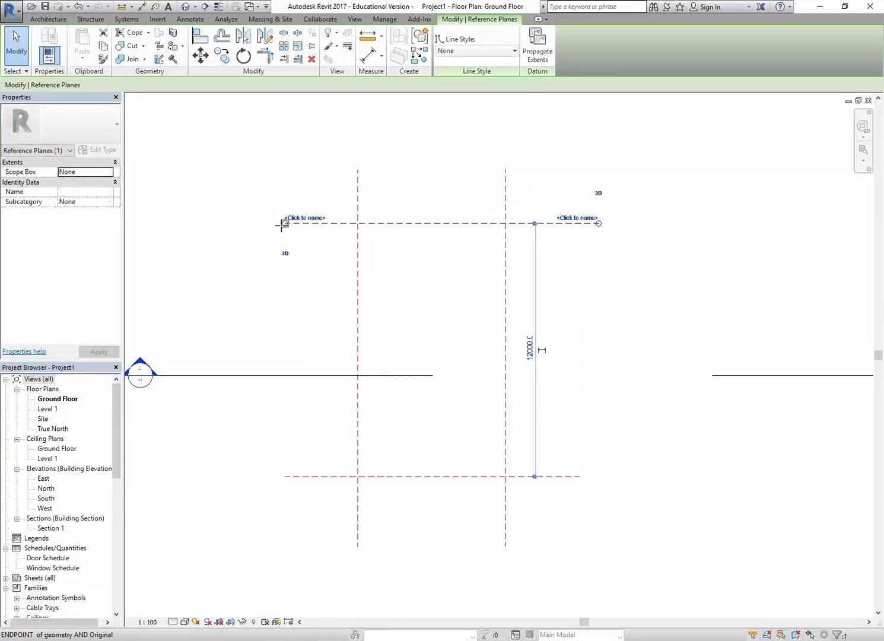
pyautogui.moveTo(283, 224)
pyautogui.mouseDown()
pyautogui.moveTo(227, 224)
pyautogui.moveTo(287, 244)
pyautogui.mouseUp()
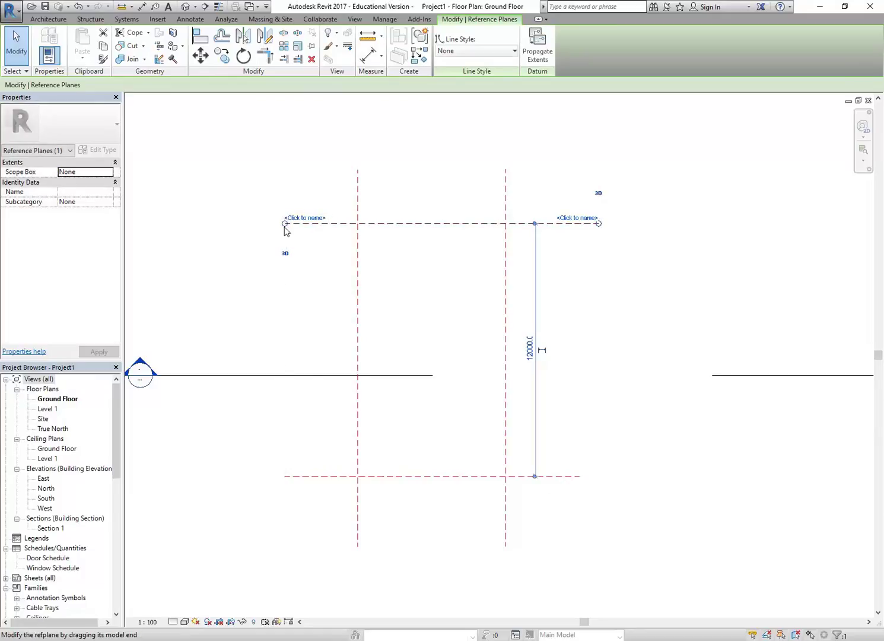
pyautogui.moveTo(287, 227); pyautogui.dragTo(284, 289)
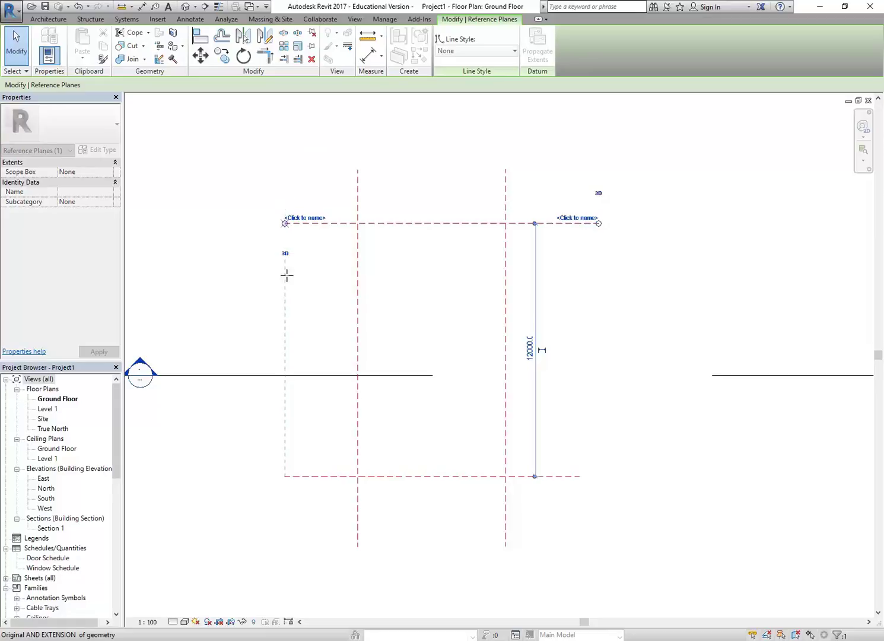
pyautogui.press('Escape')
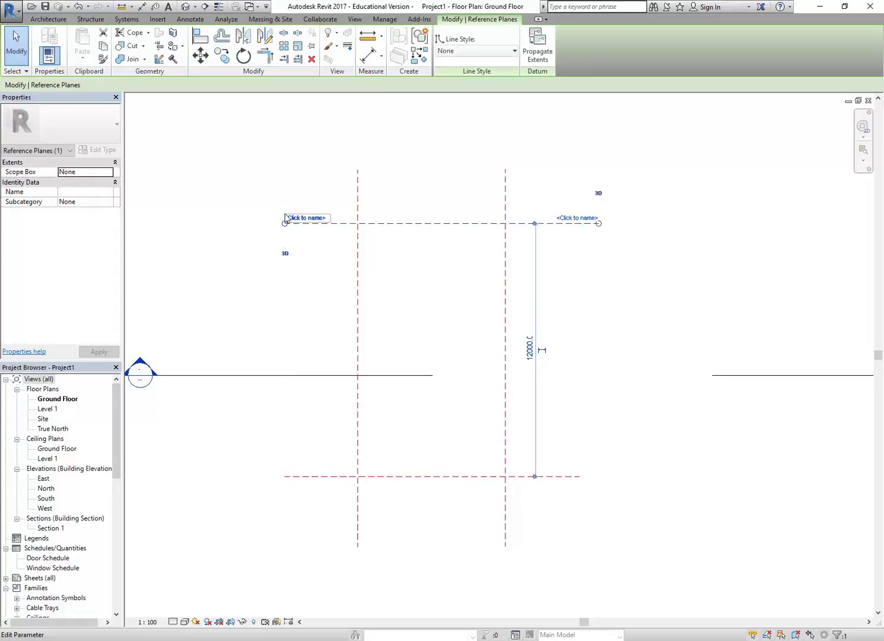
pyautogui.press('Escape')
pyautogui.press('Escape')
pyautogui.moveTo(310, 276)
pyautogui.mouseDown(button='middle')
pyautogui.moveTo(328, 293)
pyautogui.moveTo(319, 291)
pyautogui.mouseUp(button='middle')
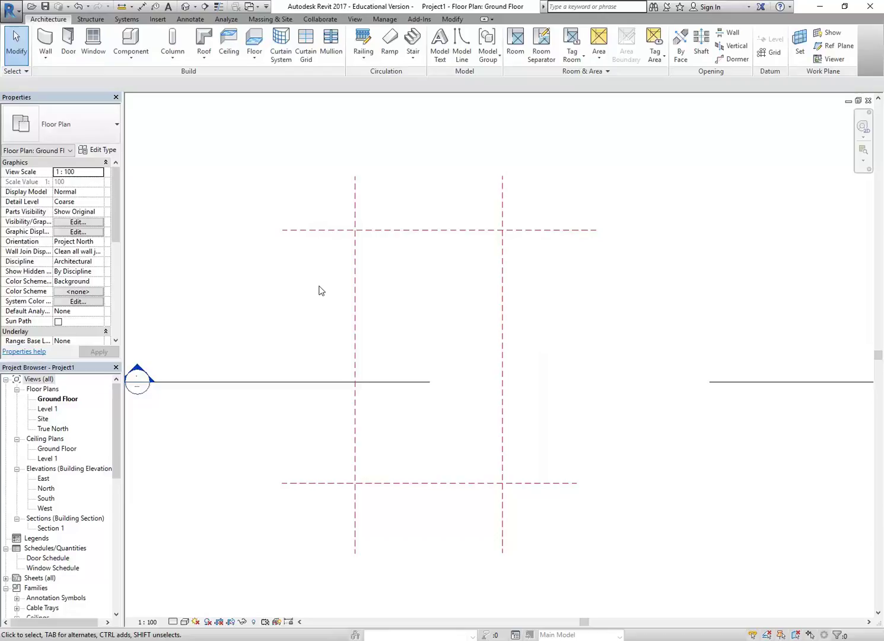
pyautogui.scroll(-4, 320, 291)
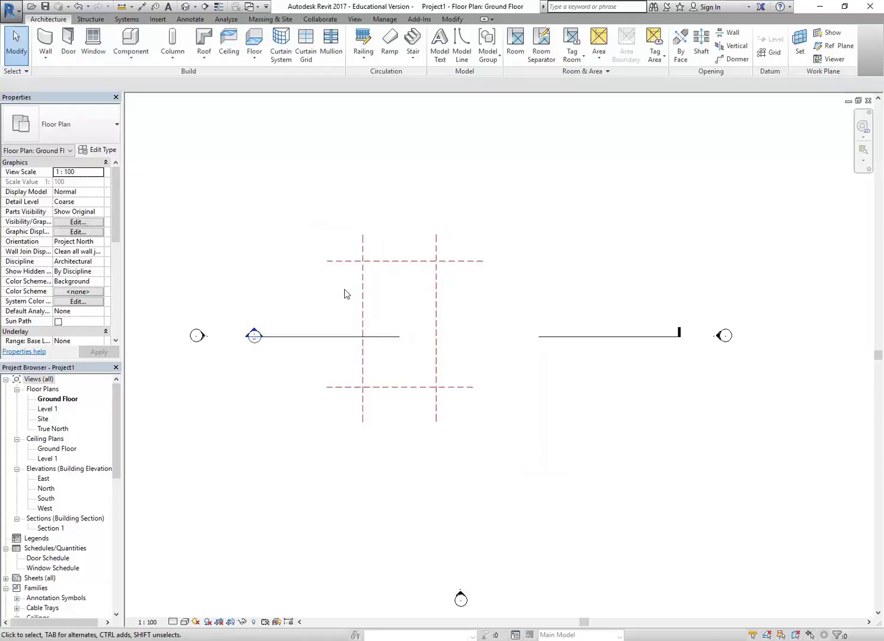
pyautogui.scroll(-2, 345, 293)
pyautogui.moveTo(346, 293); pyautogui.dragTo(327, 312, button='middle')
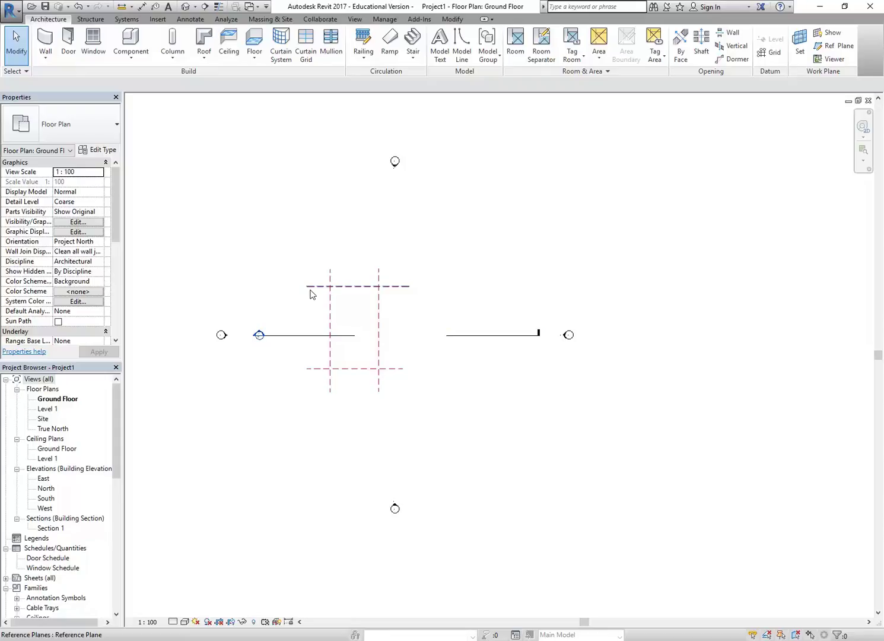
pyautogui.scroll(3, 311, 293)
pyautogui.moveTo(282, 274); pyautogui.dragTo(293, 278, button='middle')
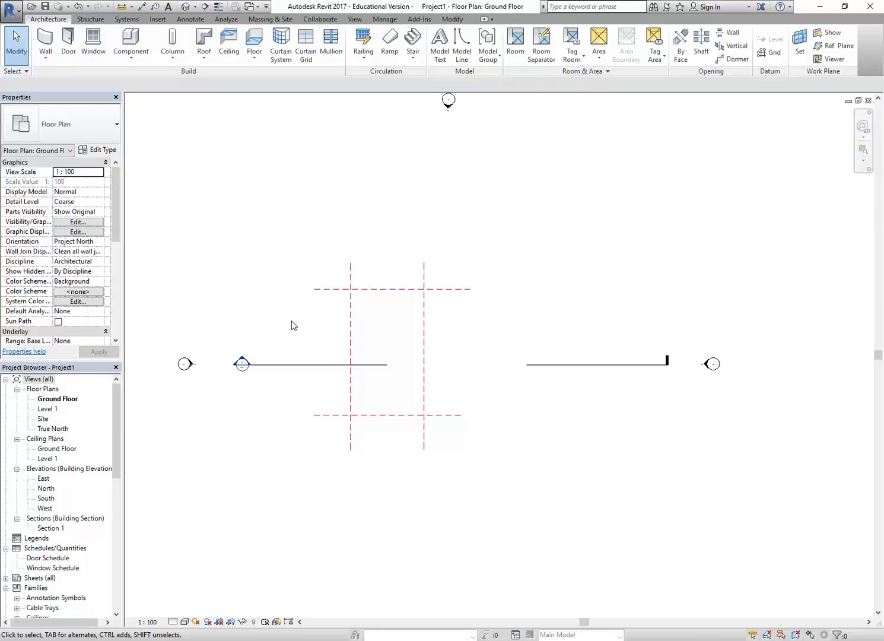
pyautogui.moveTo(292, 321); pyautogui.dragTo(301, 316, button='middle')
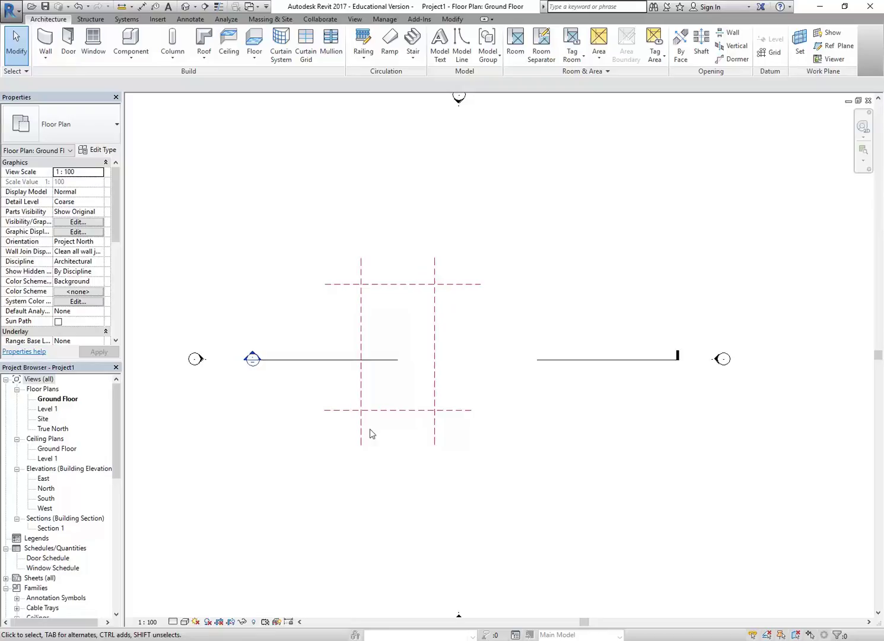
pyautogui.moveTo(369, 434); pyautogui.dragTo(335, 454, button='middle')
pyautogui.scroll(1, 347, 448)
pyautogui.scroll(-3, 324, 439)
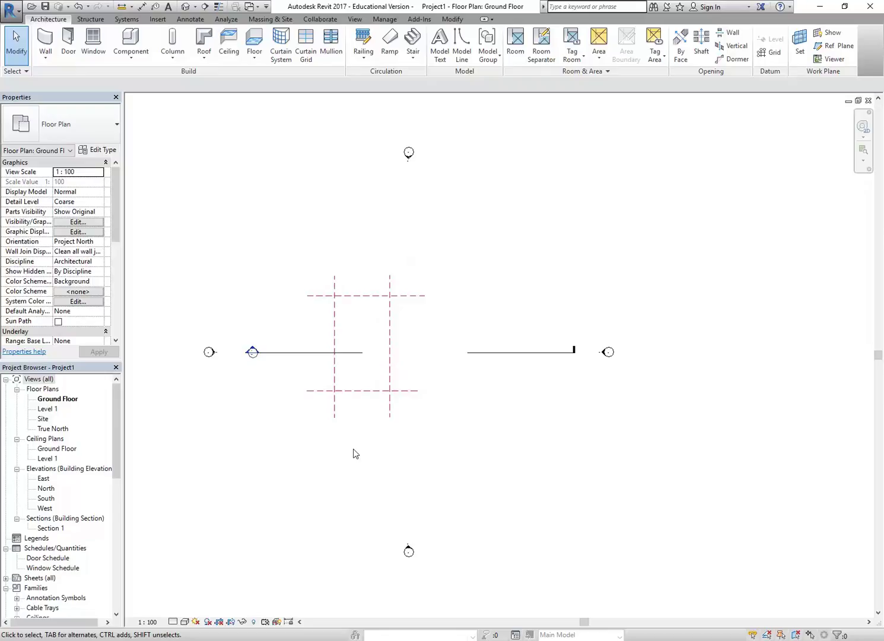
pyautogui.scroll(-3, 354, 451)
pyautogui.scroll(2, 354, 452)
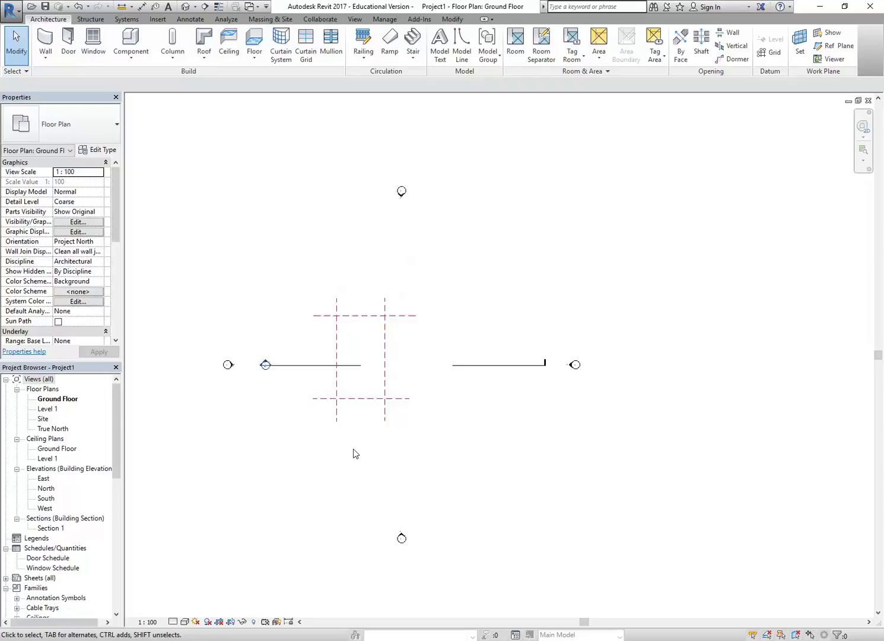
pyautogui.scroll(-1, 355, 452)
pyautogui.moveTo(355, 452); pyautogui.dragTo(381, 464, button='middle')
pyautogui.scroll(3, 384, 453)
pyautogui.scroll(-1, 383, 453)
pyautogui.scroll(1, 383, 453)
pyautogui.scroll(-3, 377, 462)
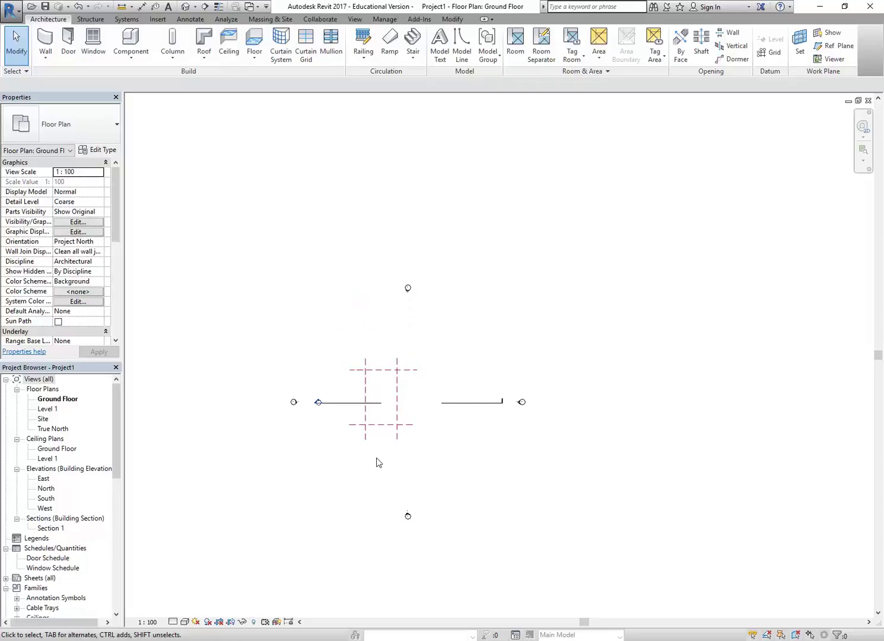
pyautogui.scroll(-1, 376, 462)
pyautogui.scroll(3, 376, 462)
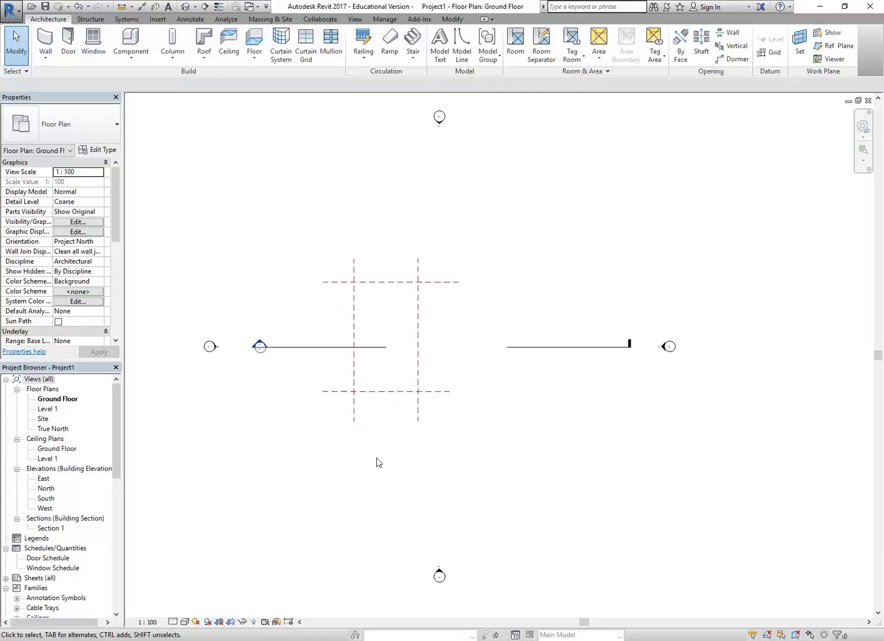
pyautogui.scroll(-1, 376, 462)
pyautogui.moveTo(376, 462); pyautogui.dragTo(391, 484, button='middle')
pyautogui.scroll(2, 397, 484)
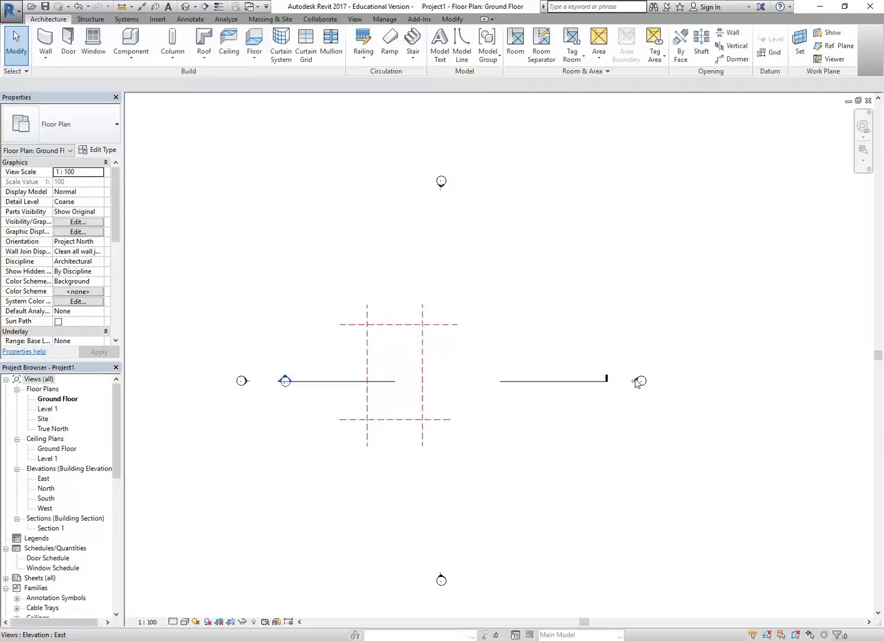
pyautogui.scroll(8, 647, 379)
pyautogui.scroll(1, 651, 431)
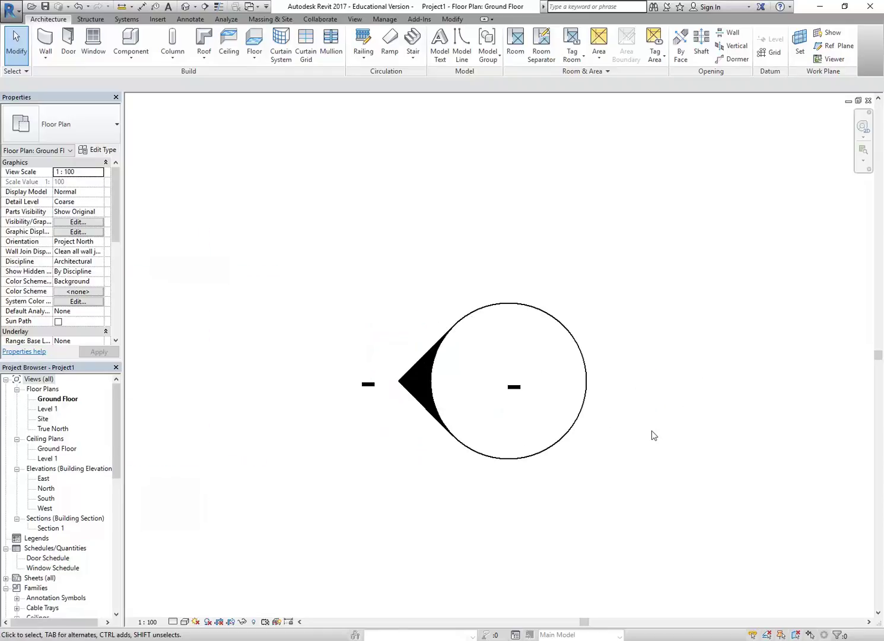
pyautogui.scroll(-3, 651, 430)
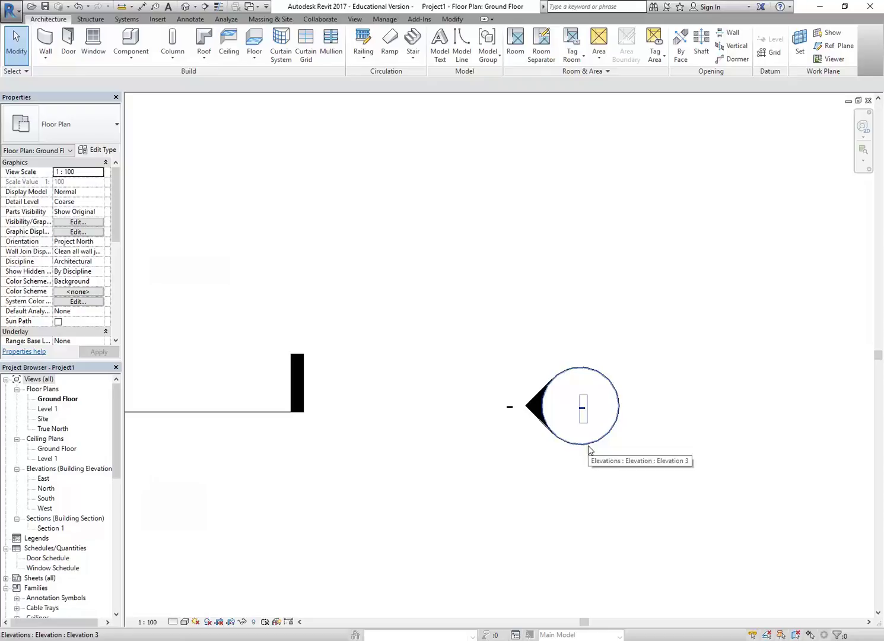
pyautogui.scroll(-5, 589, 449)
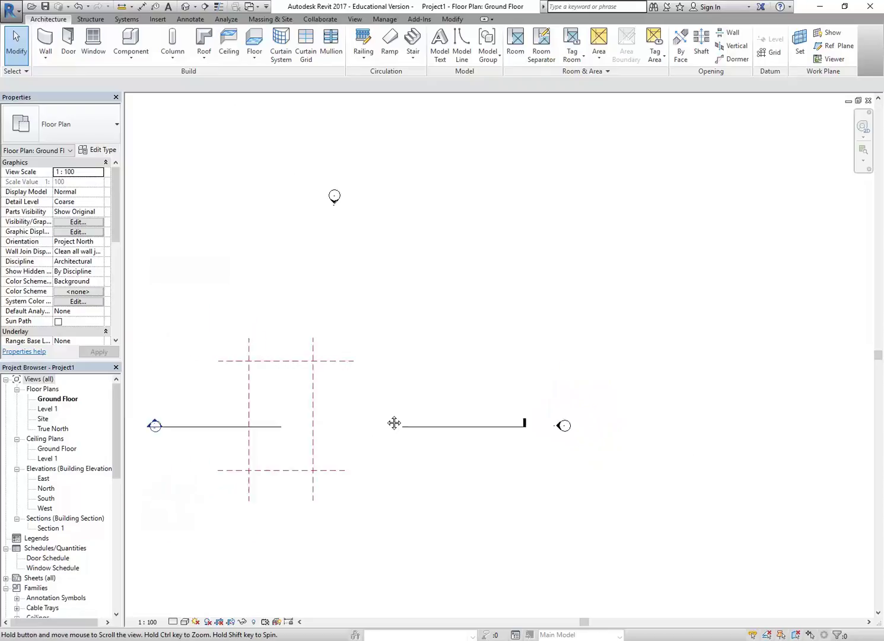
pyautogui.scroll(2, 392, 419)
pyautogui.scroll(2, 252, 430)
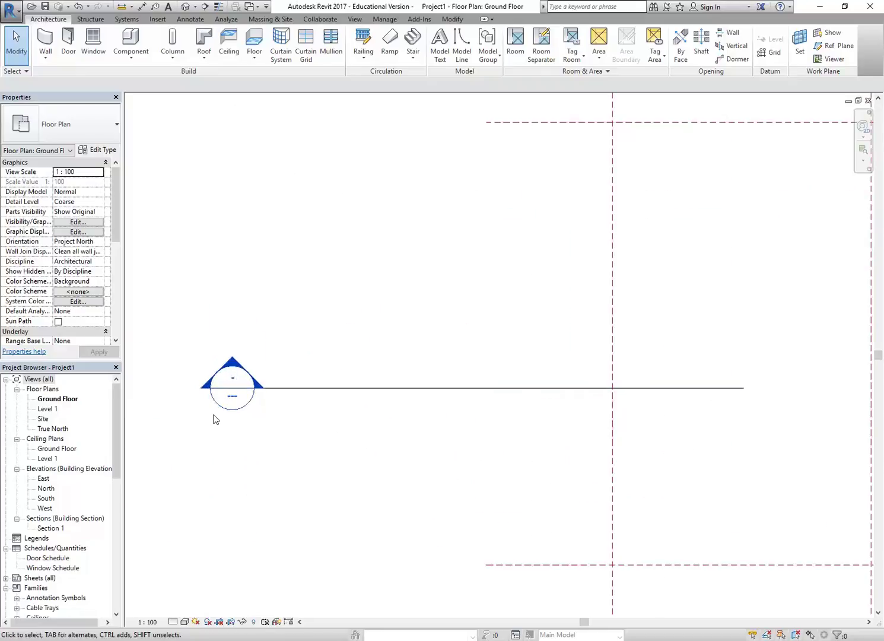
pyautogui.scroll(2, 213, 418)
pyautogui.scroll(-3, 212, 418)
pyautogui.moveTo(212, 419); pyautogui.dragTo(425, 431, button='middle')
pyautogui.scroll(2, 277, 403)
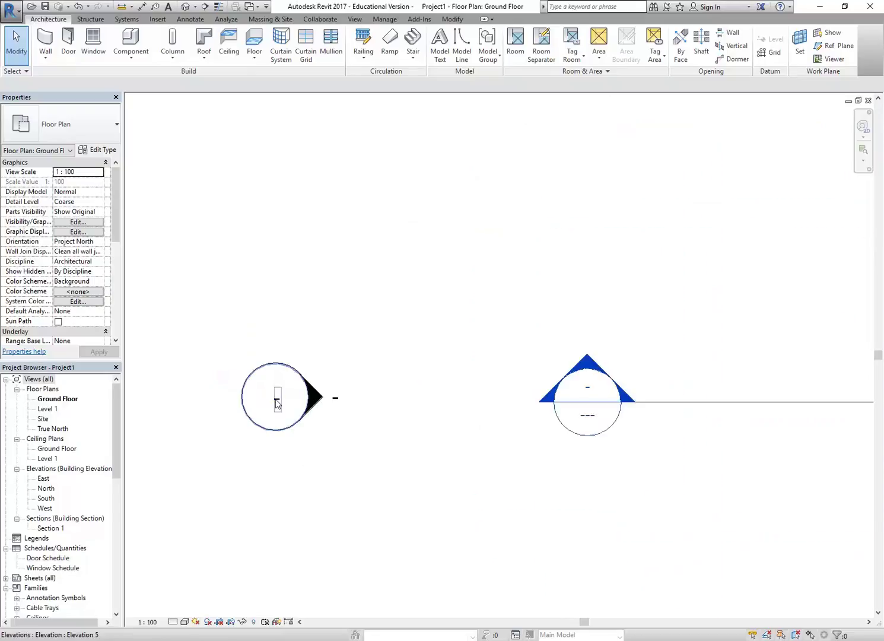
pyautogui.scroll(-3, 286, 330)
pyautogui.moveTo(286, 330); pyautogui.dragTo(243, 368, button='middle')
pyautogui.scroll(-2, 245, 317)
pyautogui.scroll(1, 209, 377)
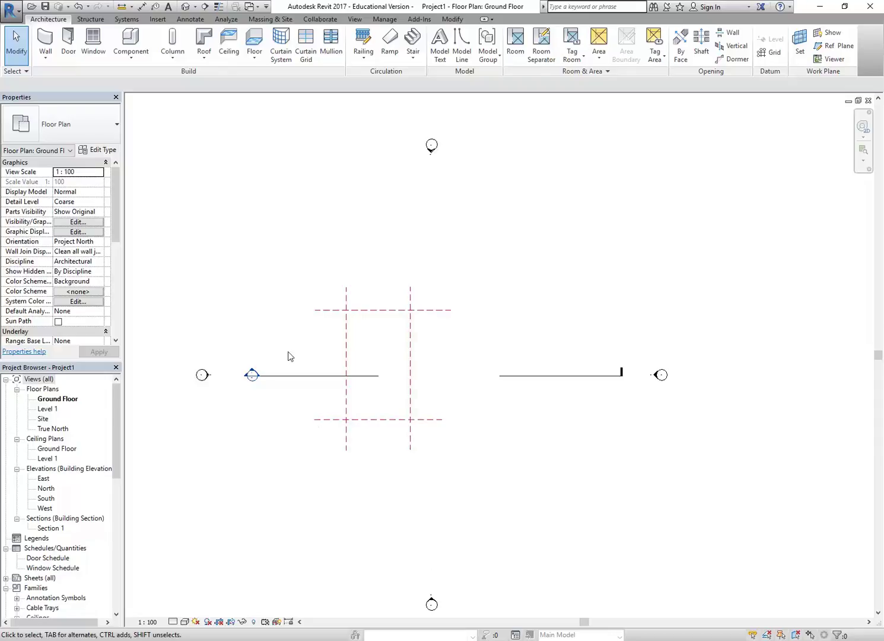
pyautogui.moveTo(315, 291); pyautogui.dragTo(305, 287, button='middle')
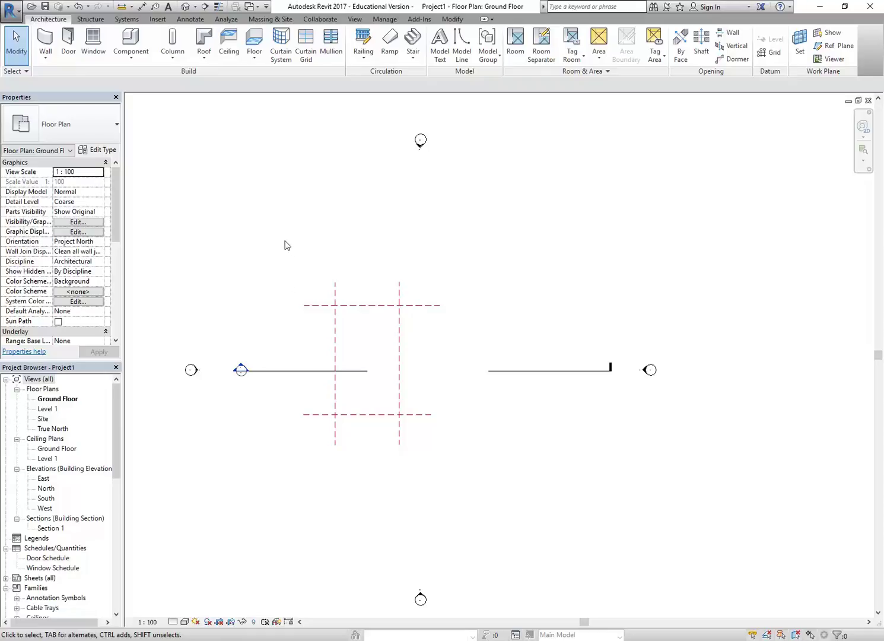
pyautogui.moveTo(290, 237); pyautogui.dragTo(329, 270)
pyautogui.moveTo(282, 230); pyautogui.dragTo(473, 497)
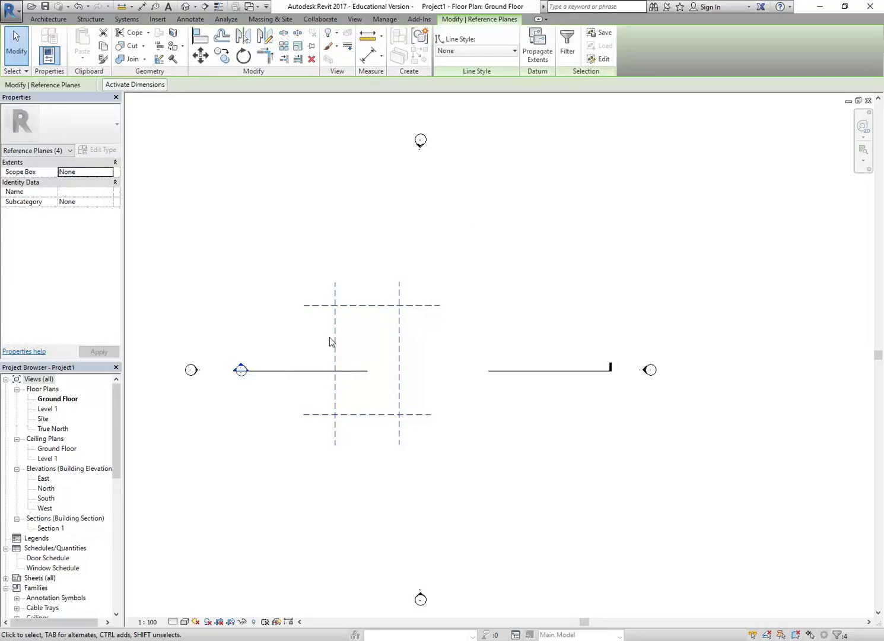
pyautogui.click(509, 250)
pyautogui.moveTo(506, 225); pyautogui.dragTo(288, 491)
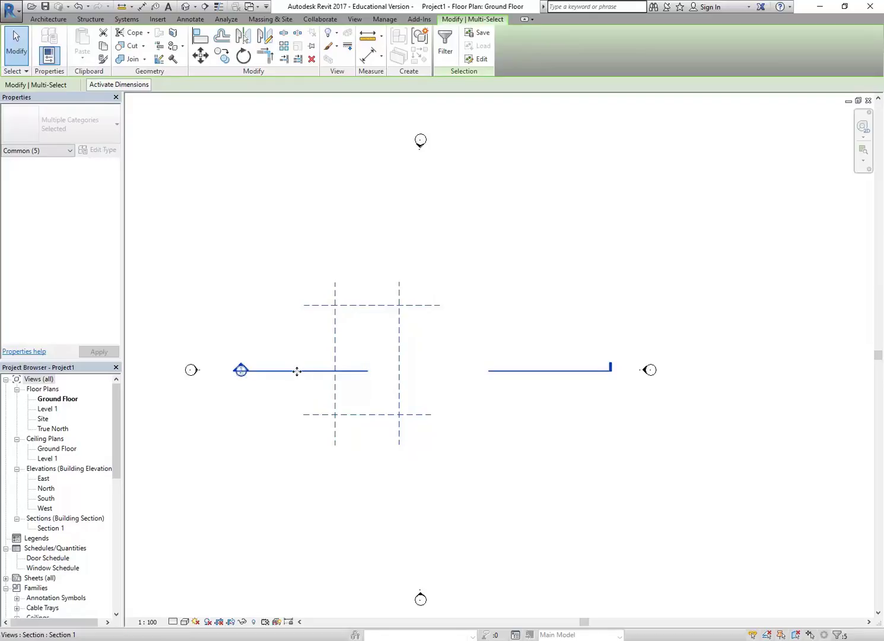
pyautogui.click(455, 274)
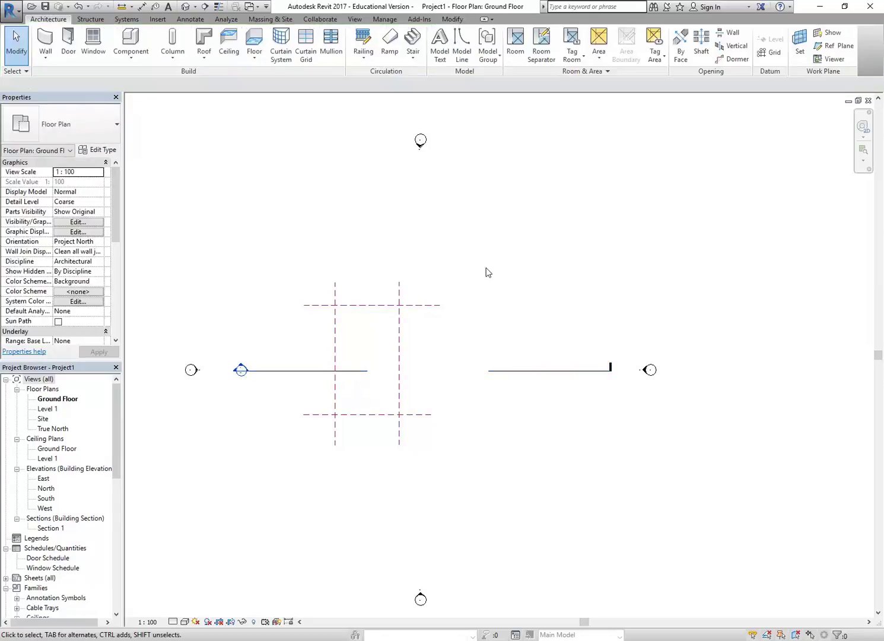
pyautogui.moveTo(493, 256); pyautogui.dragTo(278, 480)
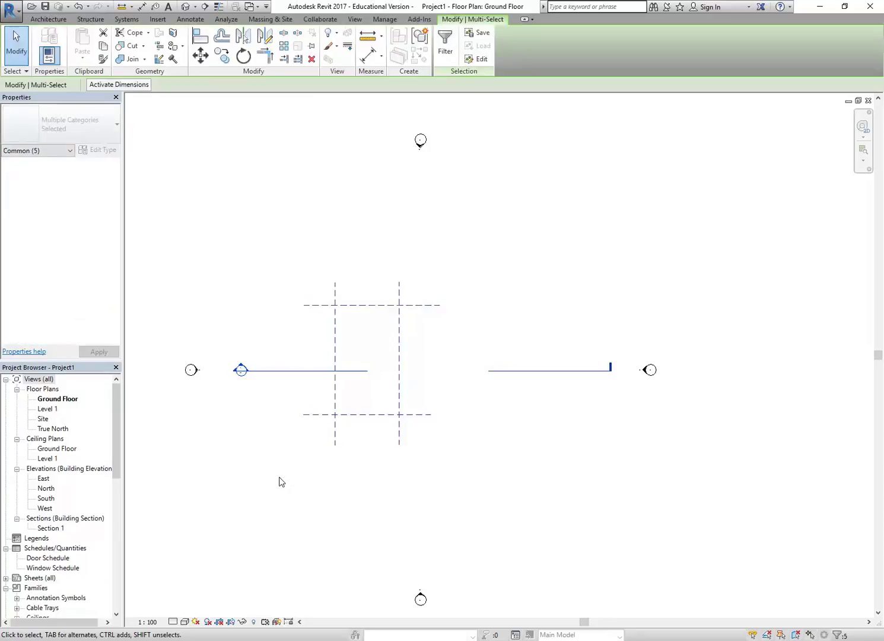
pyautogui.click(306, 486)
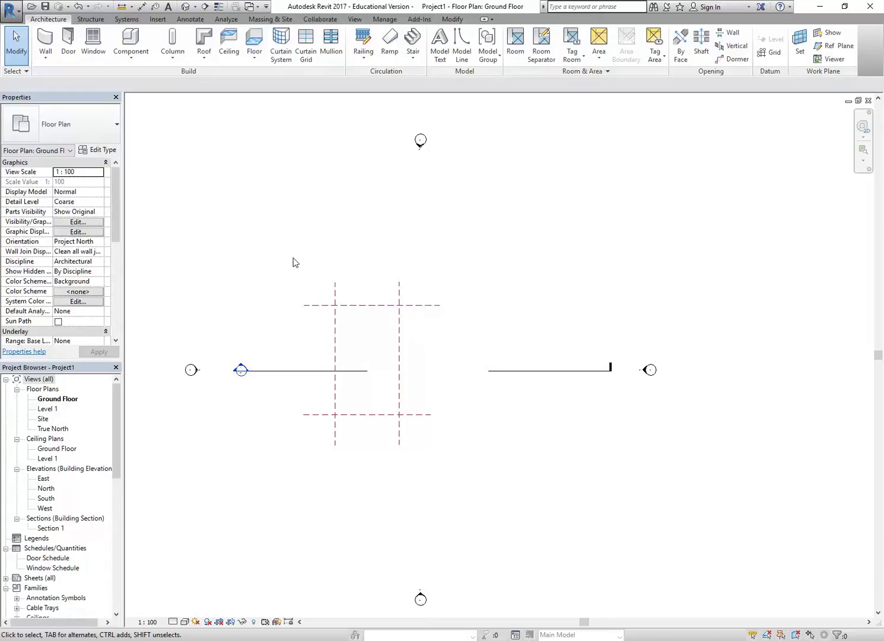
# Step: Window-select the four reference planes and nudge them three steps right and two steps down
pyautogui.moveTo(281, 238); pyautogui.dragTo(484, 492)
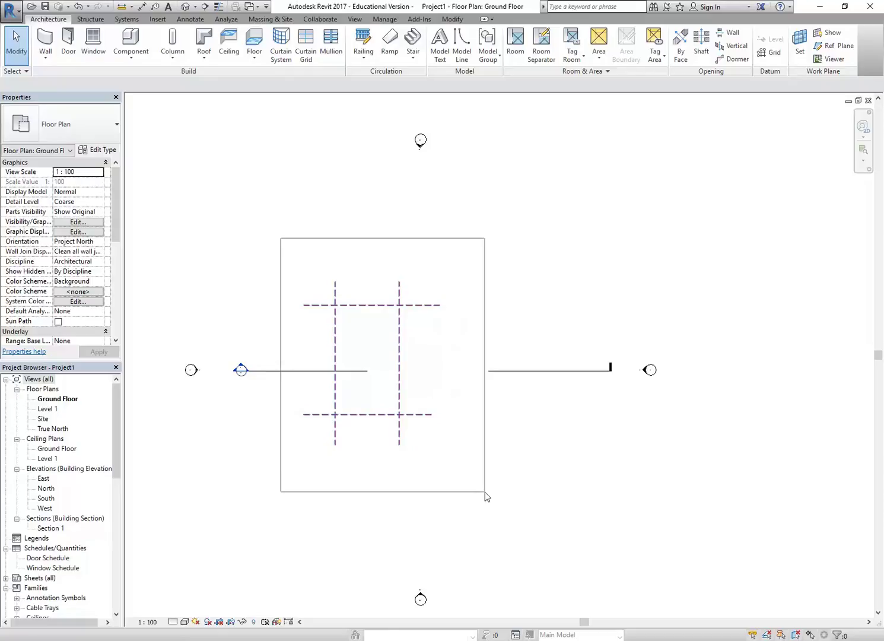
pyautogui.moveTo(485, 491); pyautogui.dragTo(500, 505)
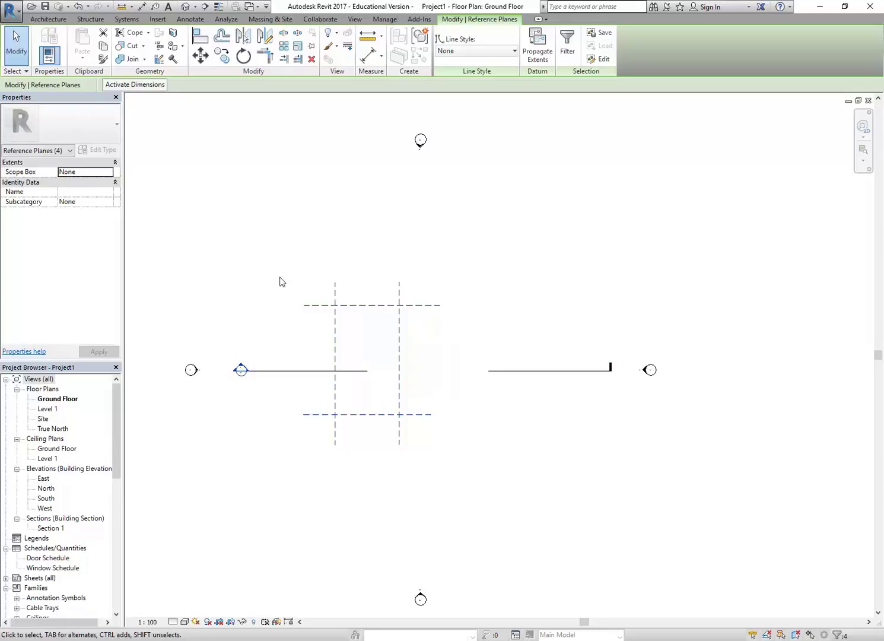
pyautogui.press('Right')
pyautogui.press('Right')
pyautogui.press('Right')
pyautogui.press('Right')
pyautogui.press('Right')
pyautogui.press('Right')
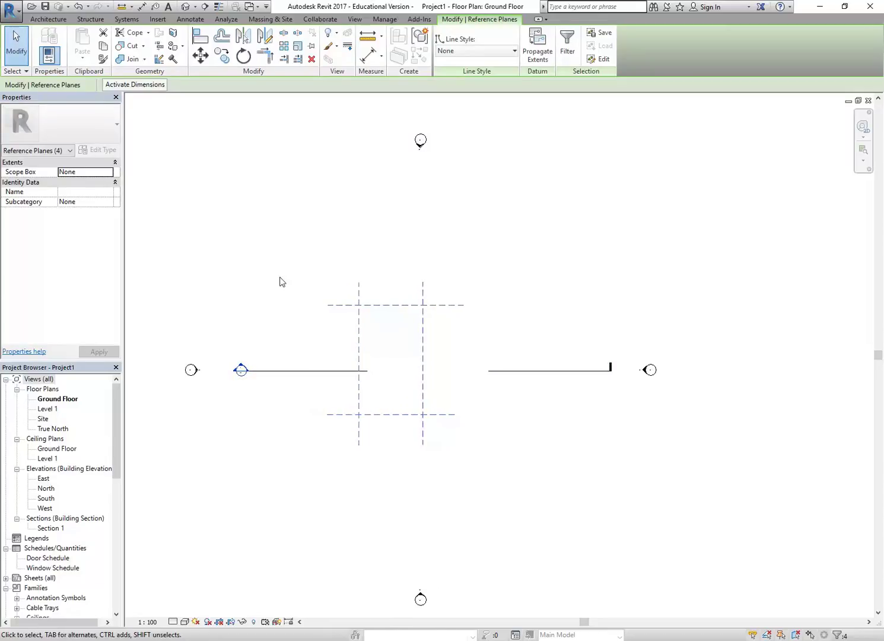
pyautogui.press('Right')
pyautogui.press('Right')
pyautogui.press('Right')
pyautogui.press('Right')
pyautogui.press('Right')
pyautogui.press('Right')
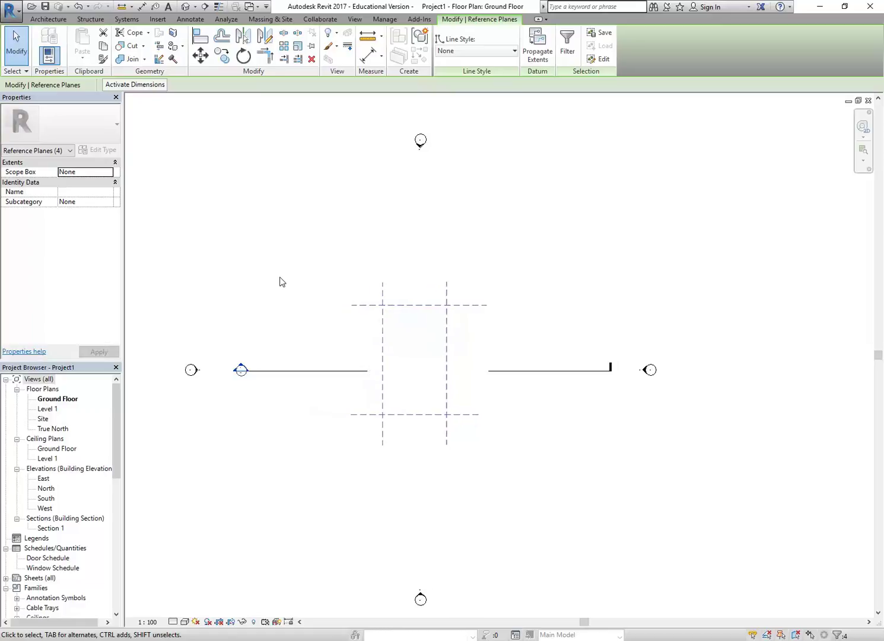
pyautogui.press('Right')
pyautogui.press('Right')
pyautogui.press('Right')
pyautogui.press('Right')
pyautogui.press('Down')
pyautogui.press('Down')
pyautogui.press('Down')
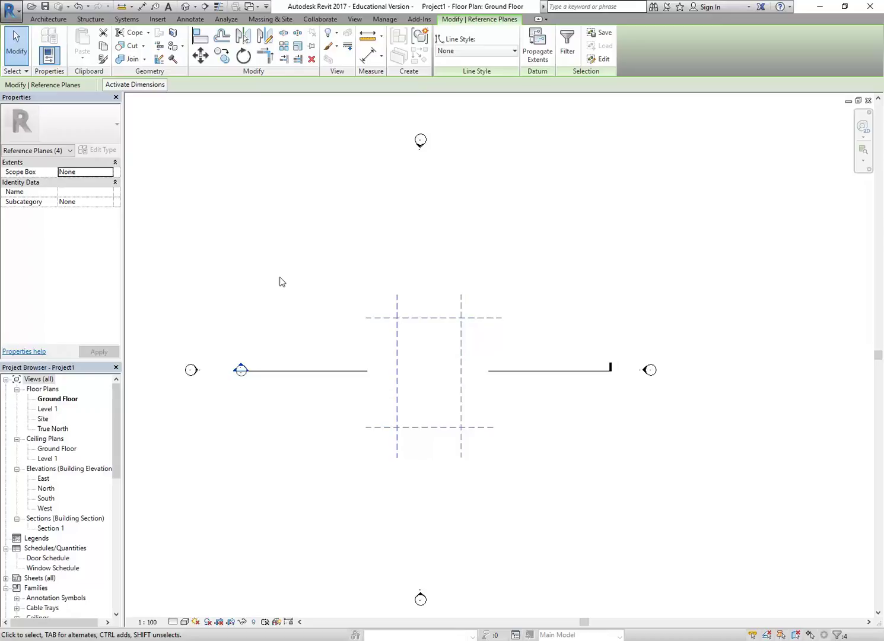
pyautogui.press('Down')
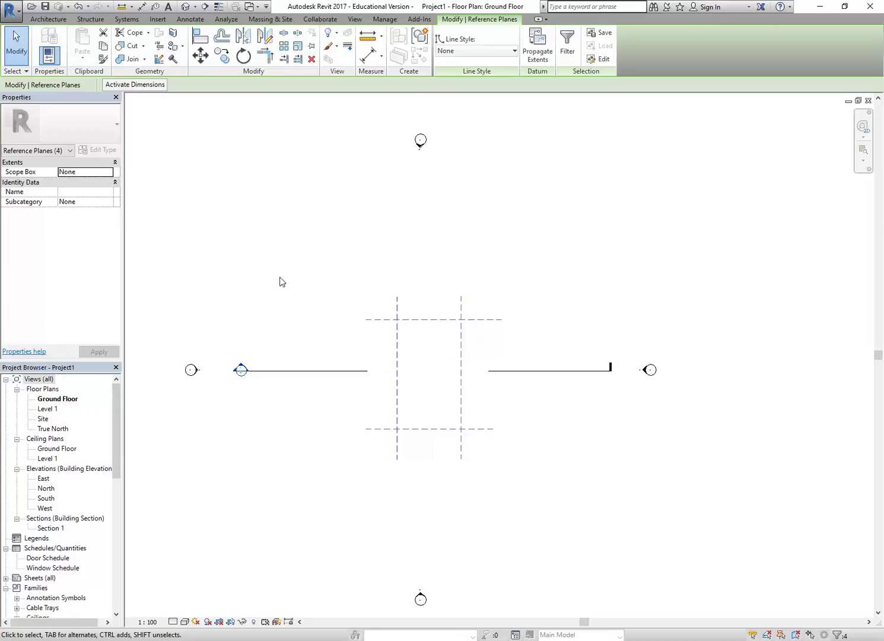